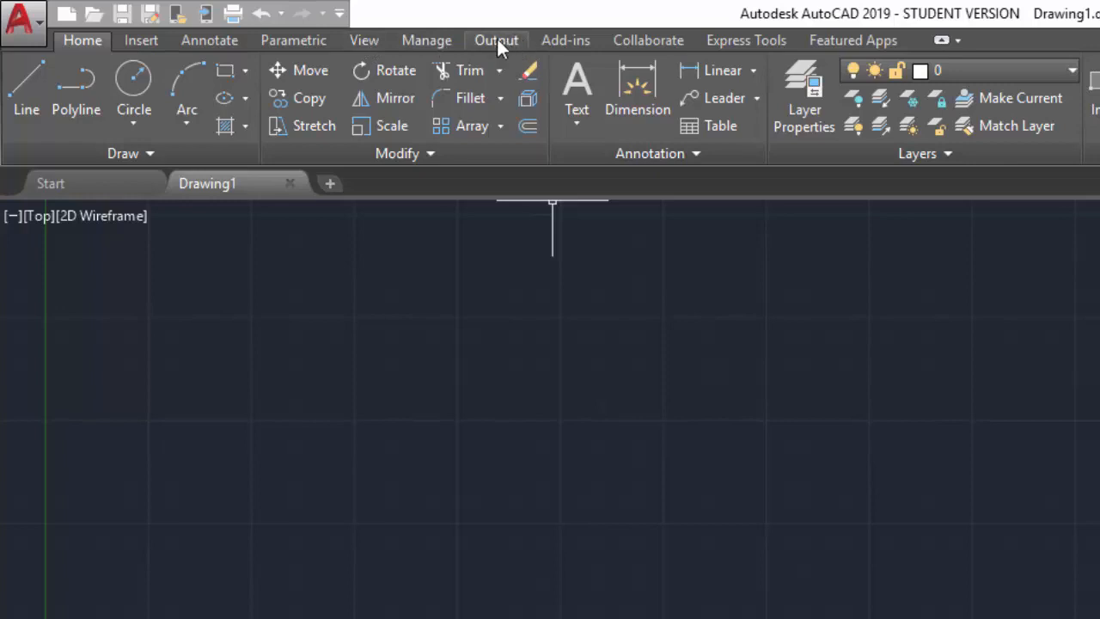
Add the 3D Tools and Visualize tabs to the ribbon
{"action": "right_click", "coordinate": [655, 39]}
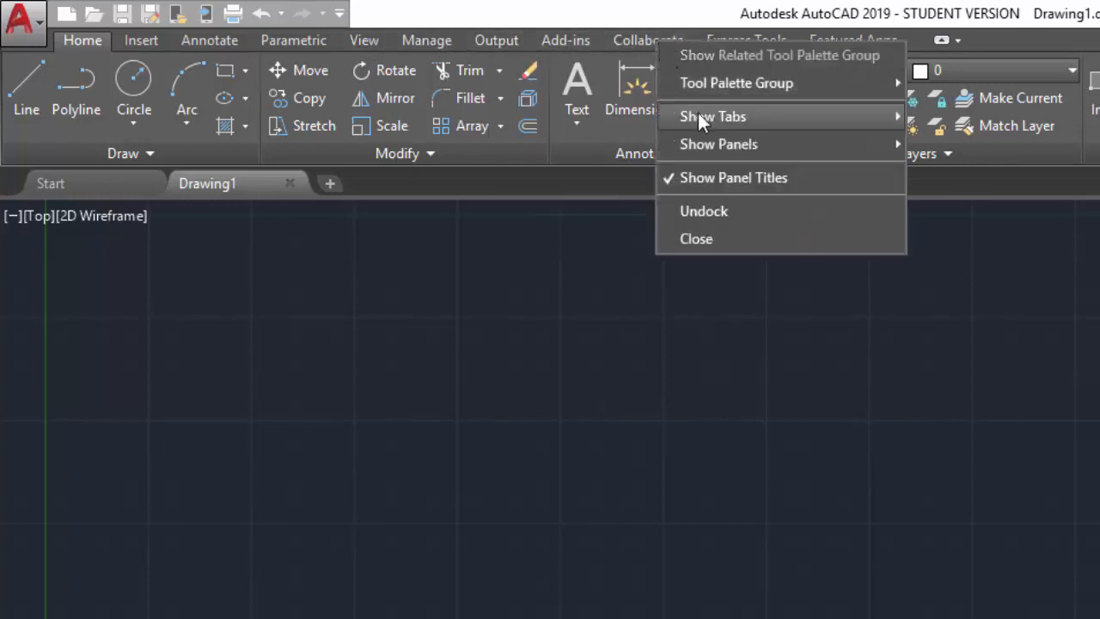
{"action": "mouse_move", "coordinate": [702, 117]}
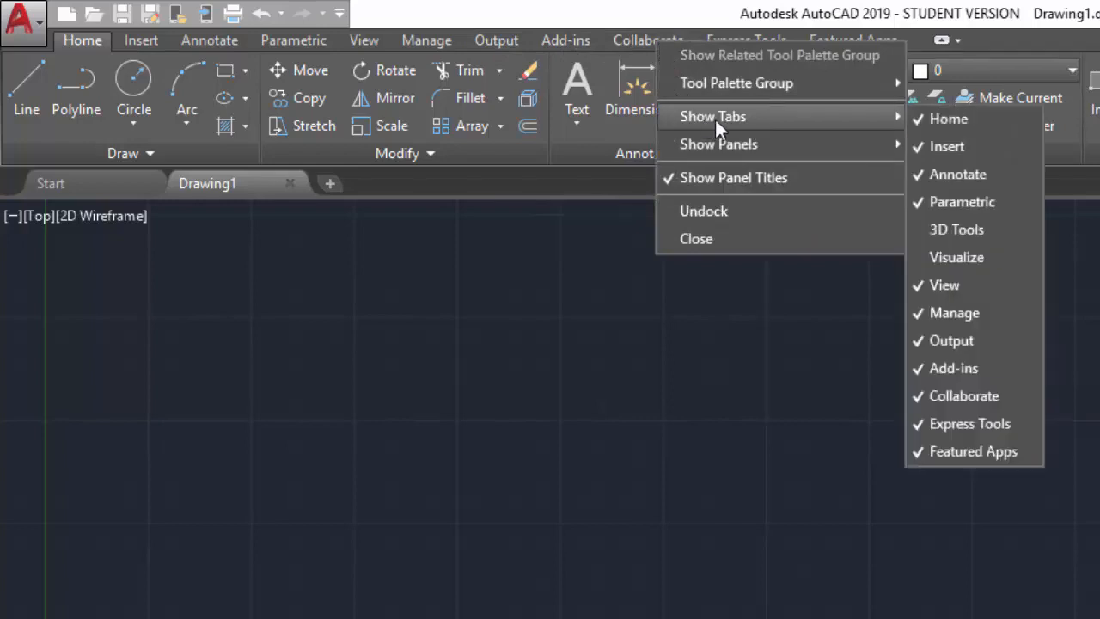
{"action": "left_click", "coordinate": [958, 230]}
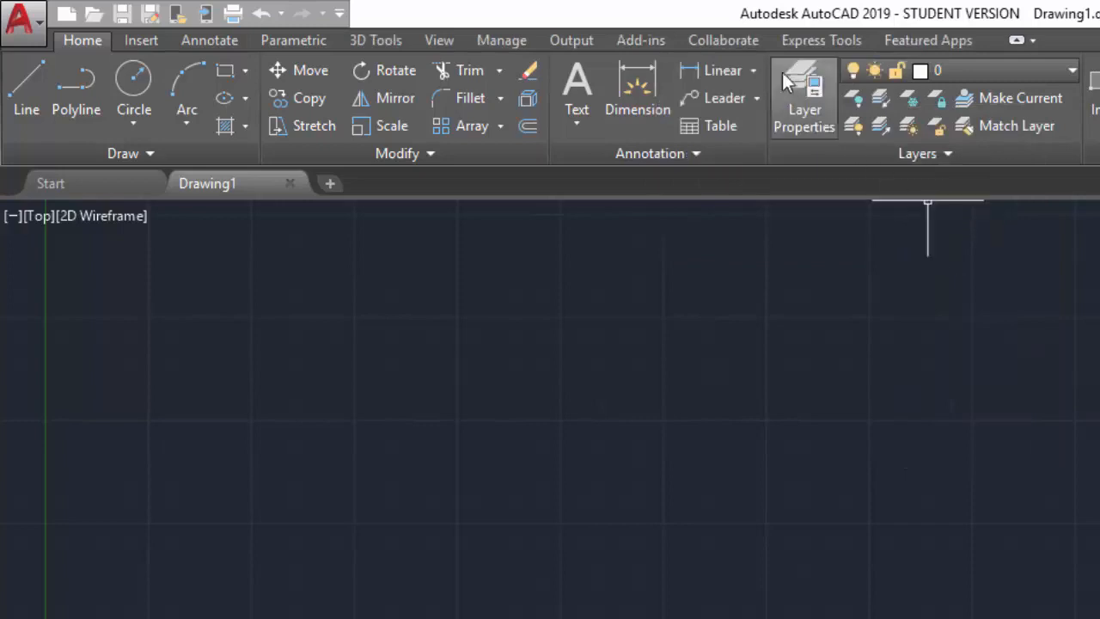
{"action": "right_click", "coordinate": [733, 39]}
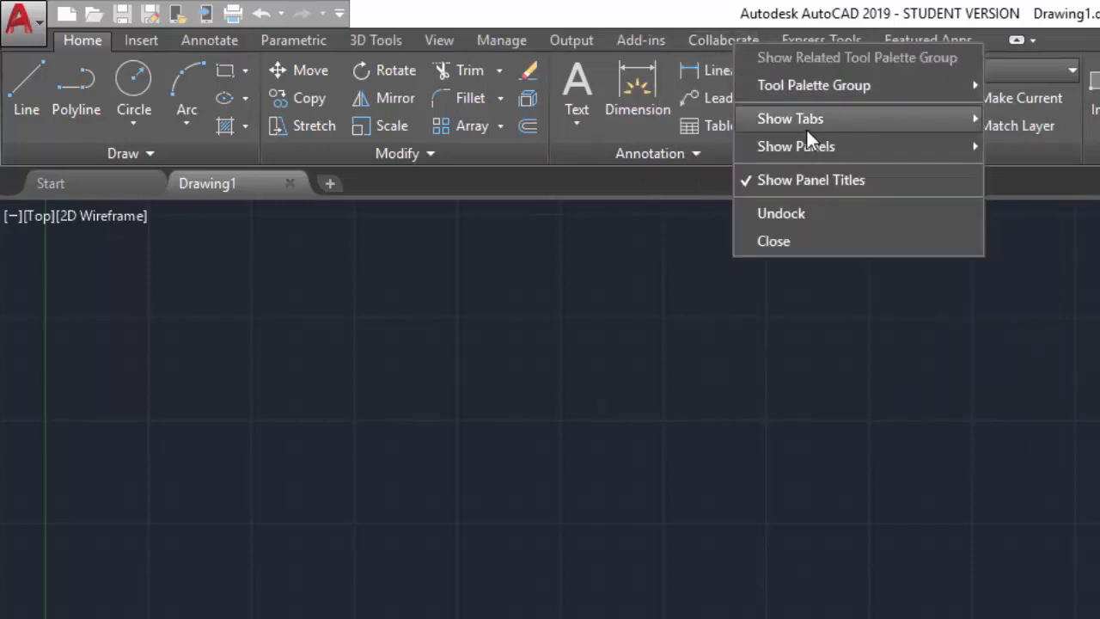
{"action": "mouse_move", "coordinate": [808, 127]}
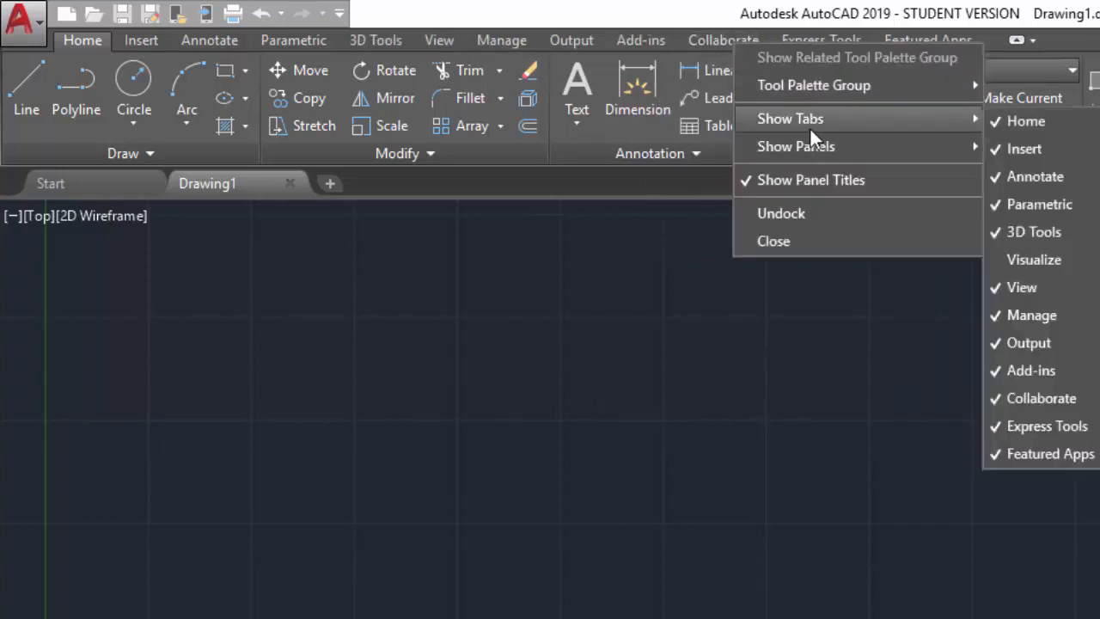
{"action": "left_click", "coordinate": [1041, 261]}
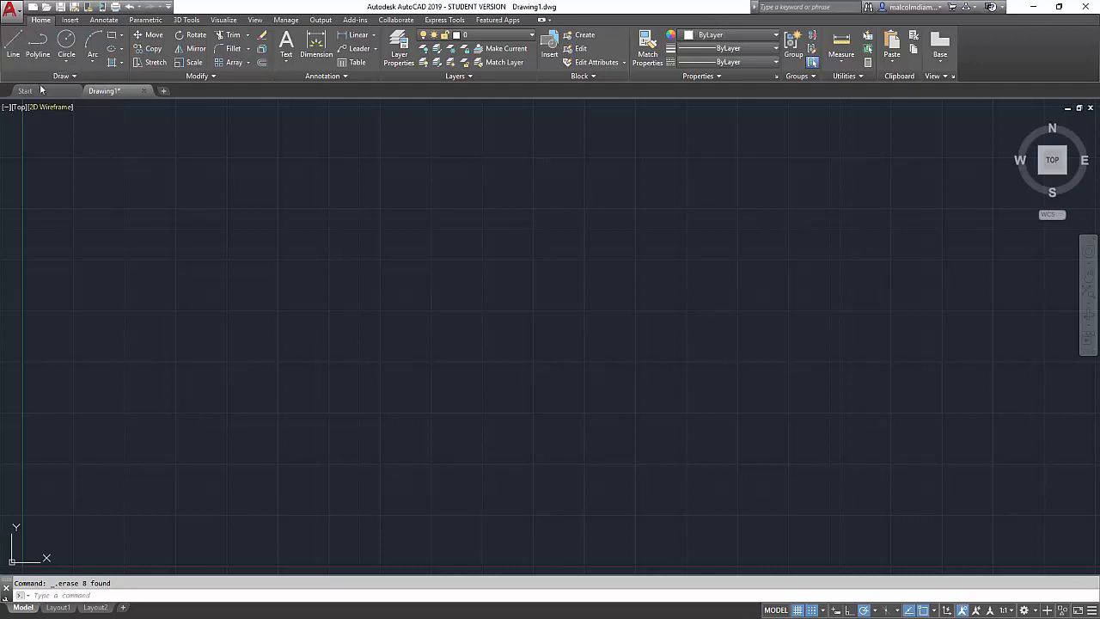
Draw a closed six-sided L-shaped outline from individual line segments, with its step at the upper right
{"action": "left_click", "coordinate": [13, 43]}
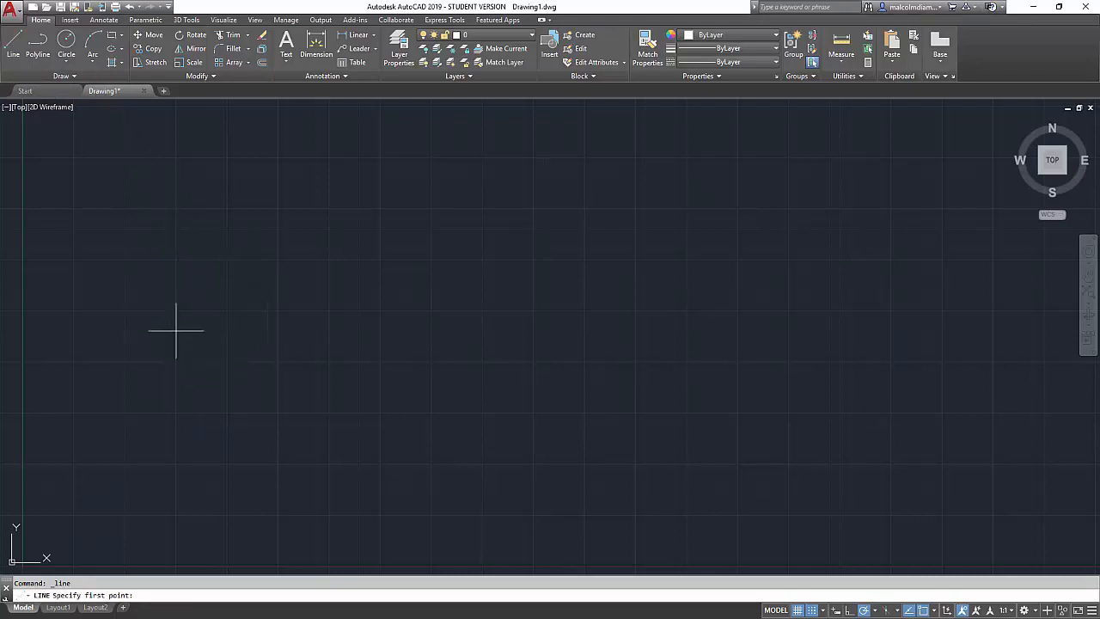
{"action": "left_click", "coordinate": [104, 187]}
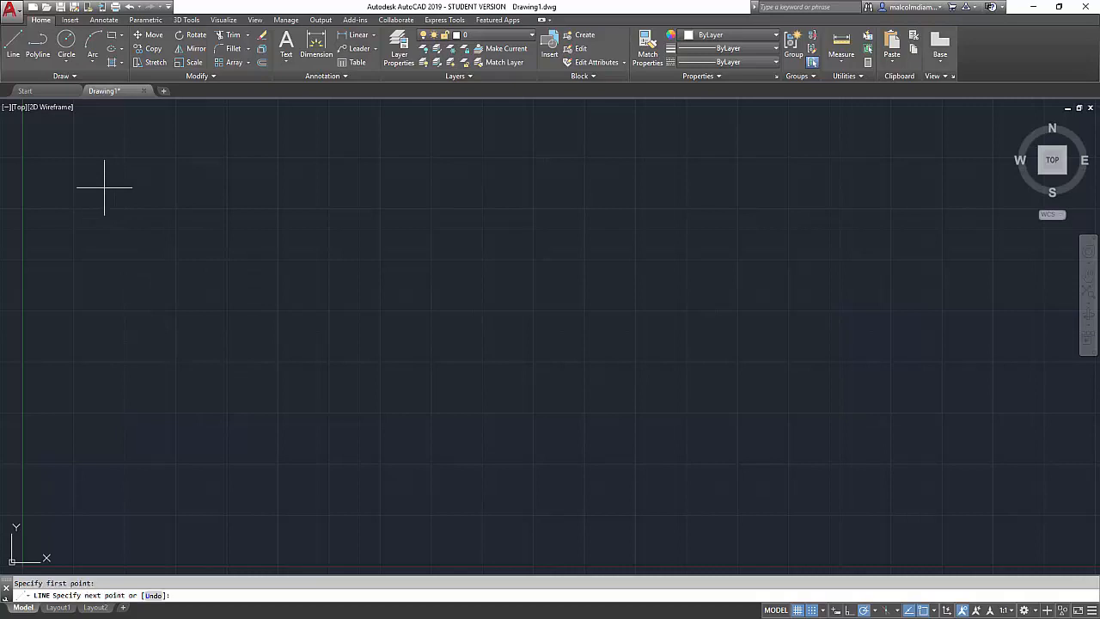
{"action": "left_click", "coordinate": [176, 186]}
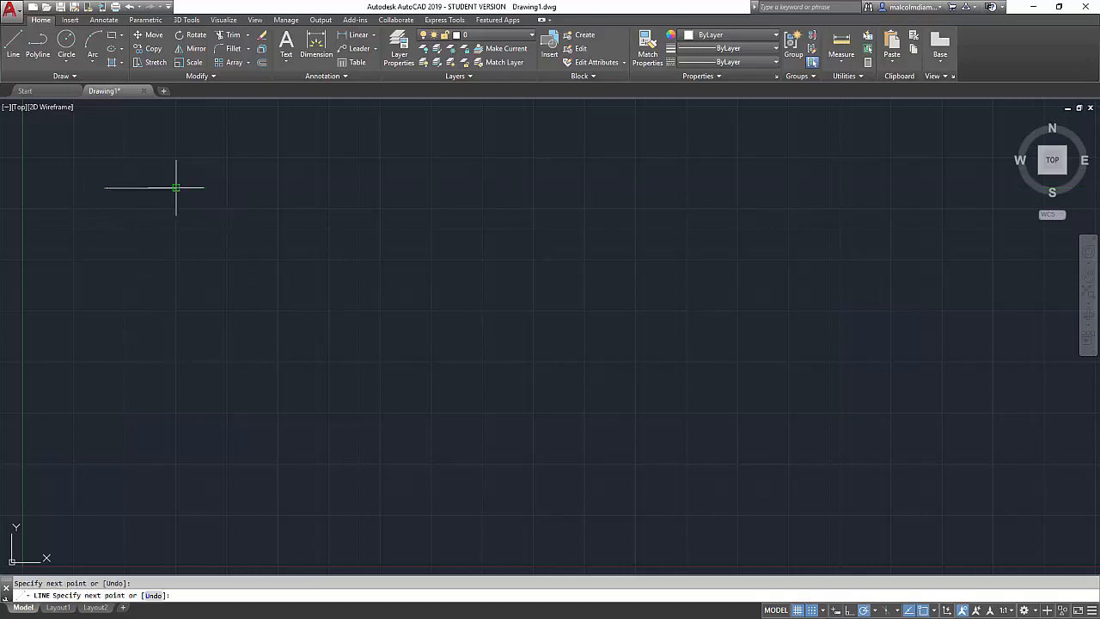
{"action": "left_click", "coordinate": [176, 207]}
{"action": "left_click", "coordinate": [227, 207]}
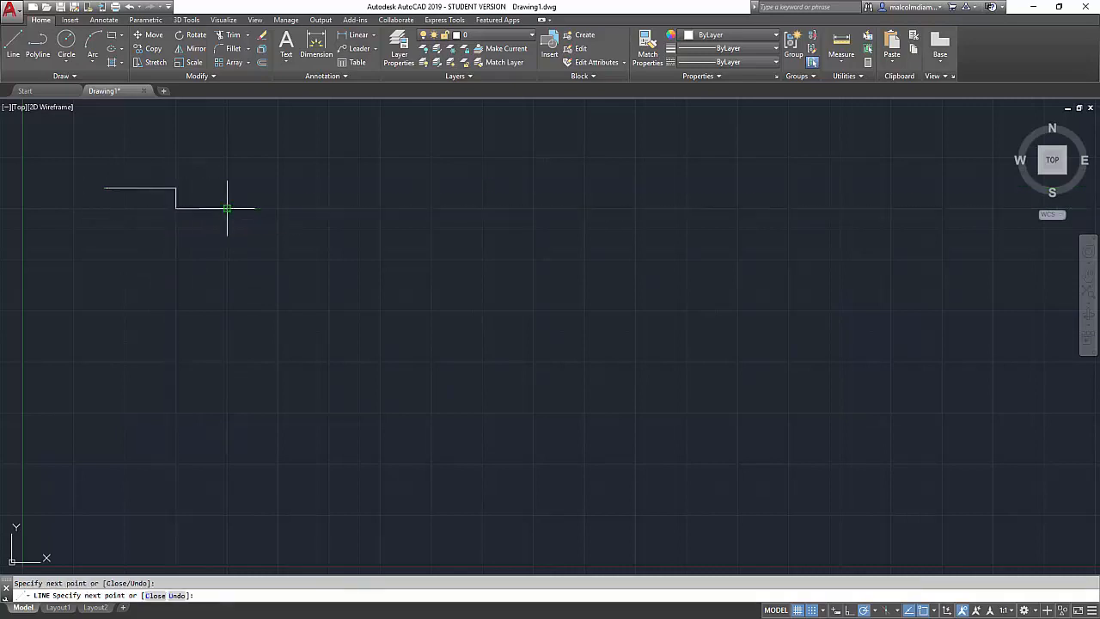
{"action": "left_click", "coordinate": [227, 238]}
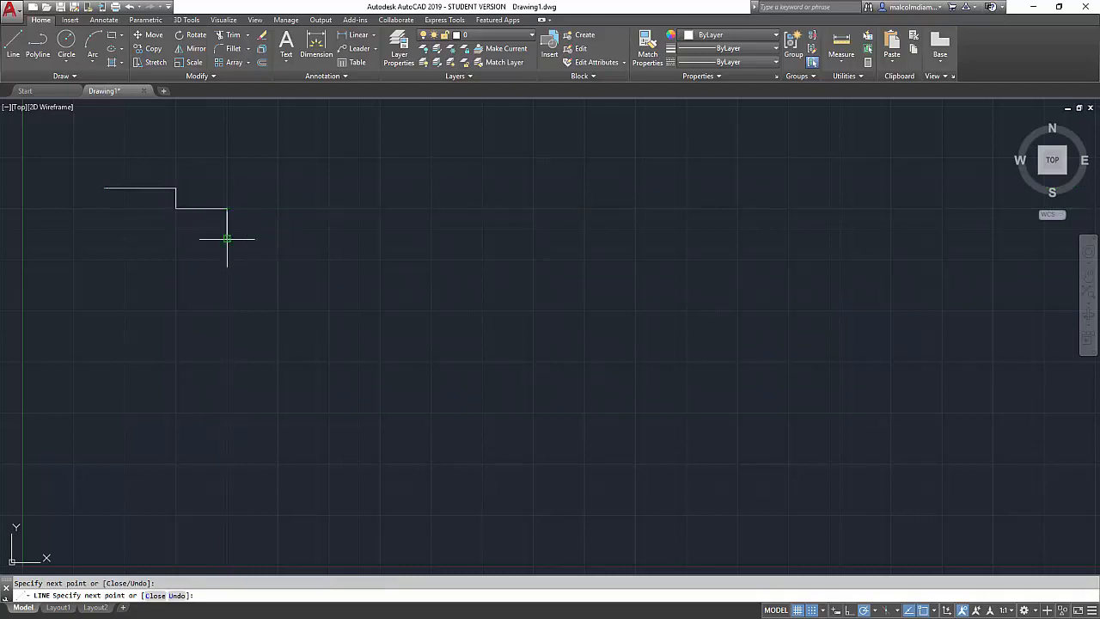
{"action": "left_click", "coordinate": [105, 238]}
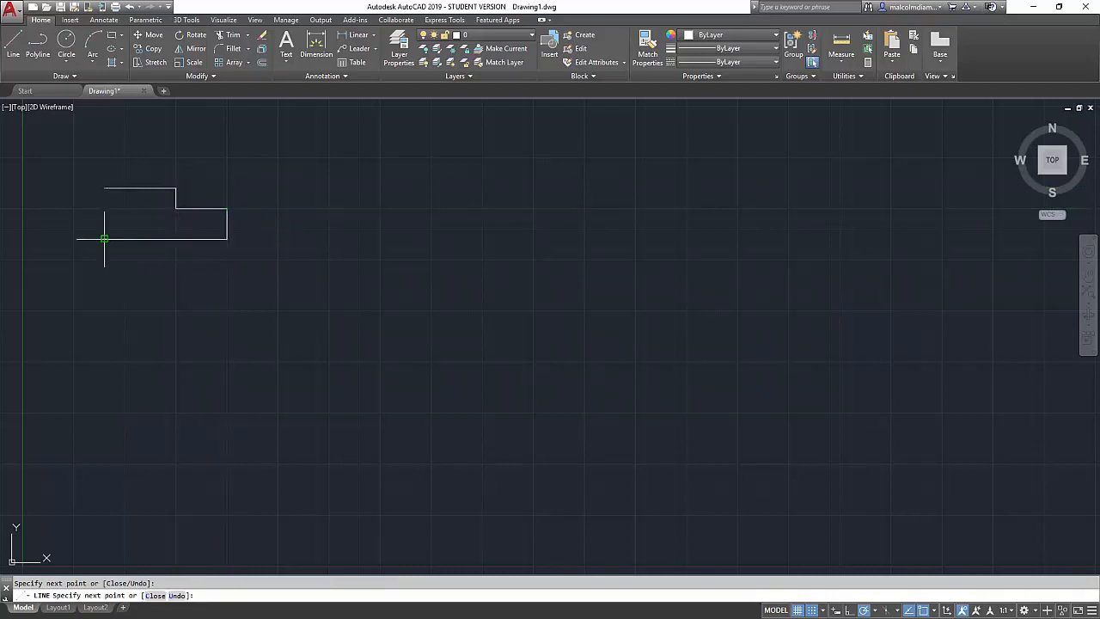
{"action": "left_click", "coordinate": [104, 186]}
{"action": "right_click", "coordinate": [124, 151]}
{"action": "left_click", "coordinate": [151, 158]}
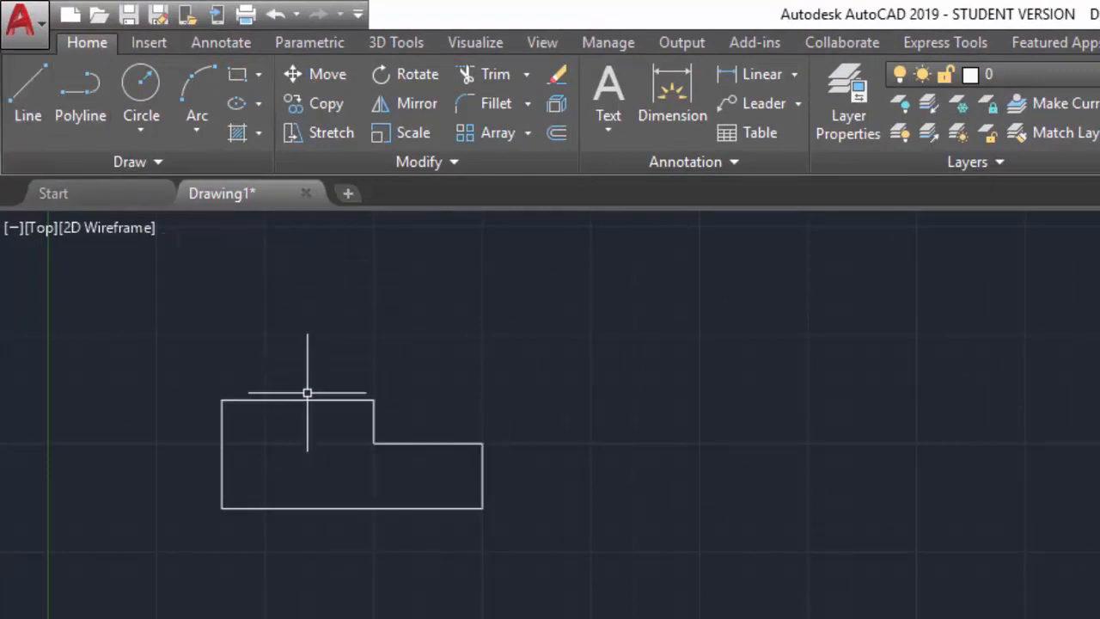
Select several edges of the L-shaped outline one by one to check whether they are separate objects, and clear the selection
{"action": "left_click", "coordinate": [306, 399]}
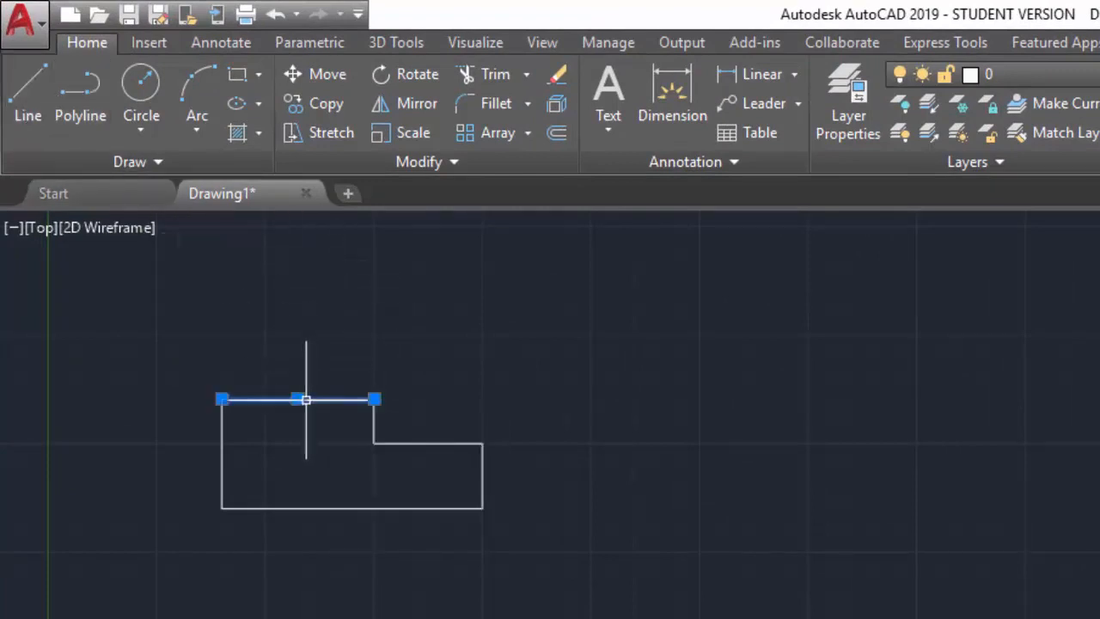
{"action": "left_click", "coordinate": [374, 420]}
{"action": "left_click", "coordinate": [444, 443]}
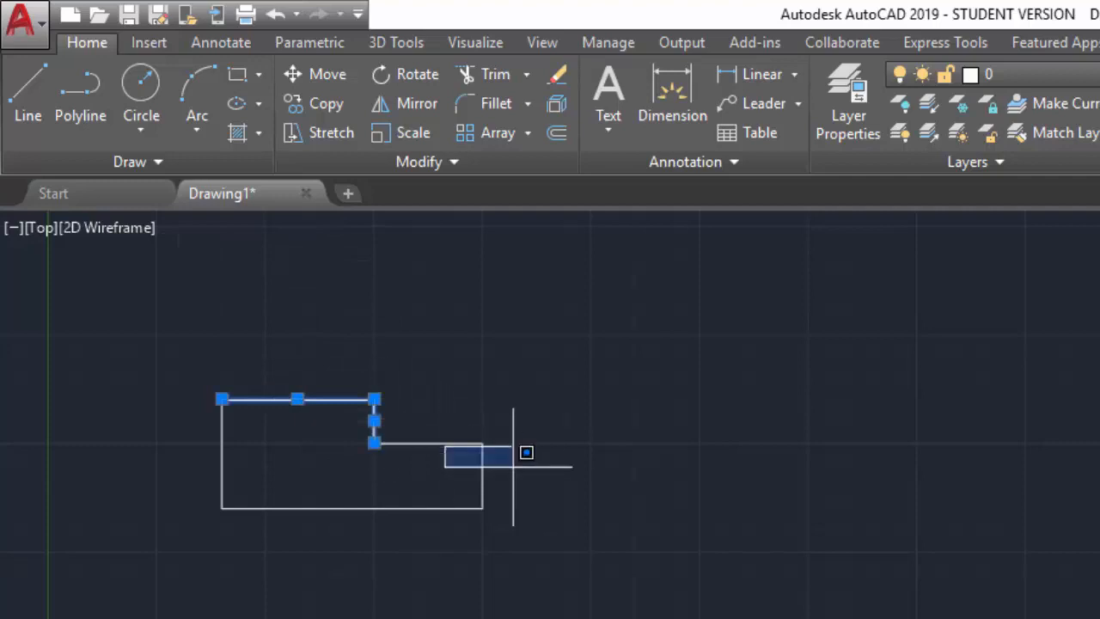
{"action": "left_click", "coordinate": [482, 477]}
{"action": "left_click", "coordinate": [482, 477]}
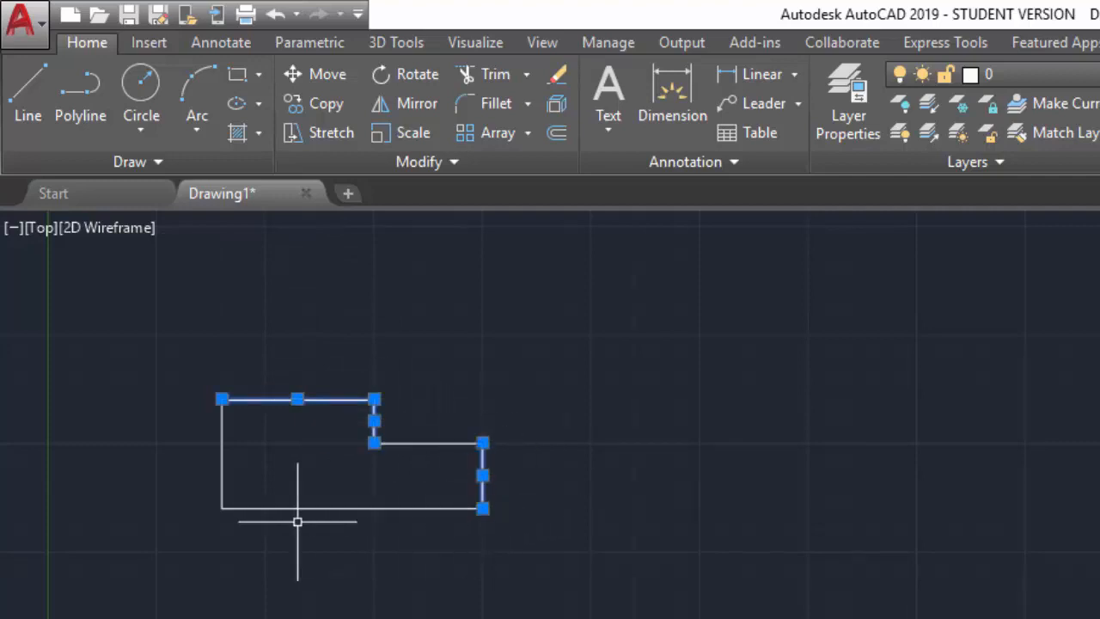
{"action": "left_click", "coordinate": [221, 477]}
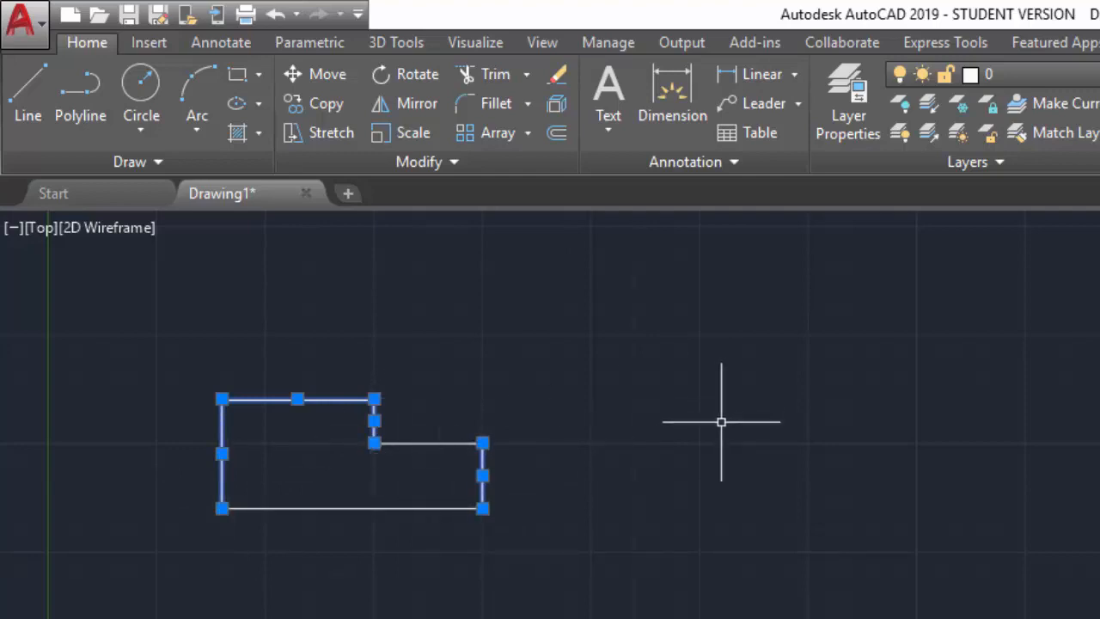
{"action": "key", "text": "Escape"}
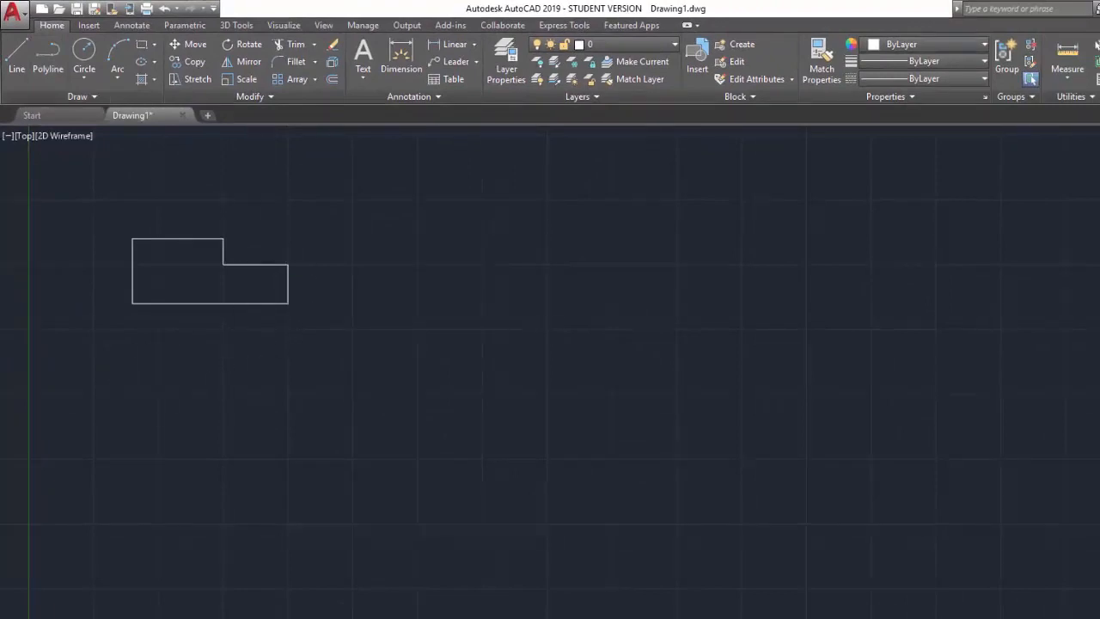
Draw a closed polyline below the L-shape, a rectangular body stepping 1 unit in to a narrower nose with two chamfered corners
{"action": "left_click", "coordinate": [133, 393]}
{"action": "left_click", "coordinate": [223, 394]}
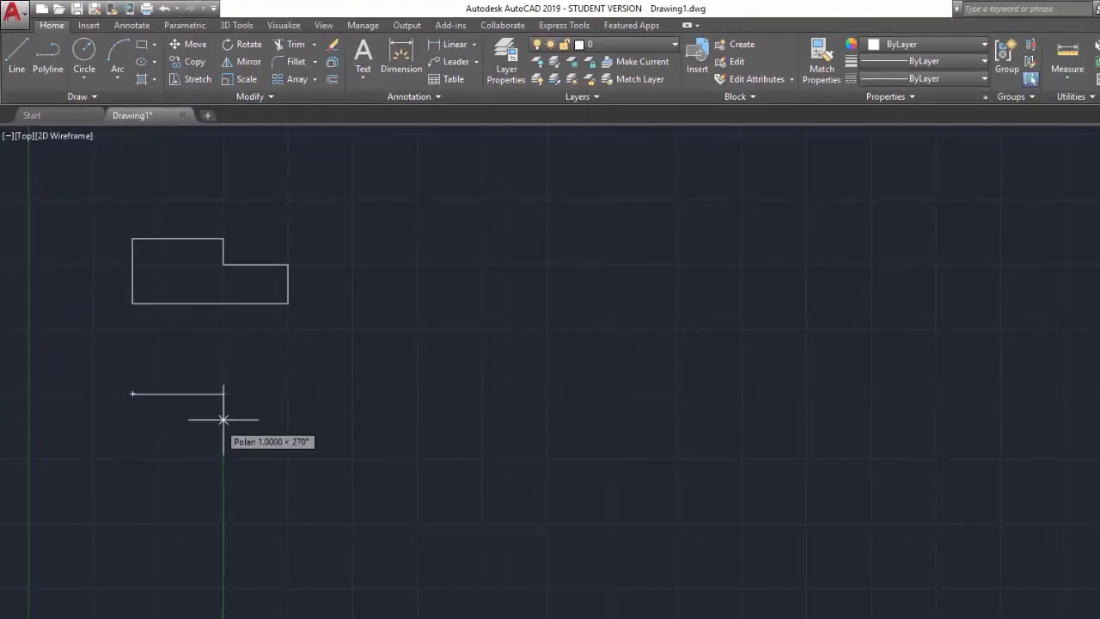
{"action": "left_click", "coordinate": [223, 419]}
{"action": "left_click", "coordinate": [288, 419]}
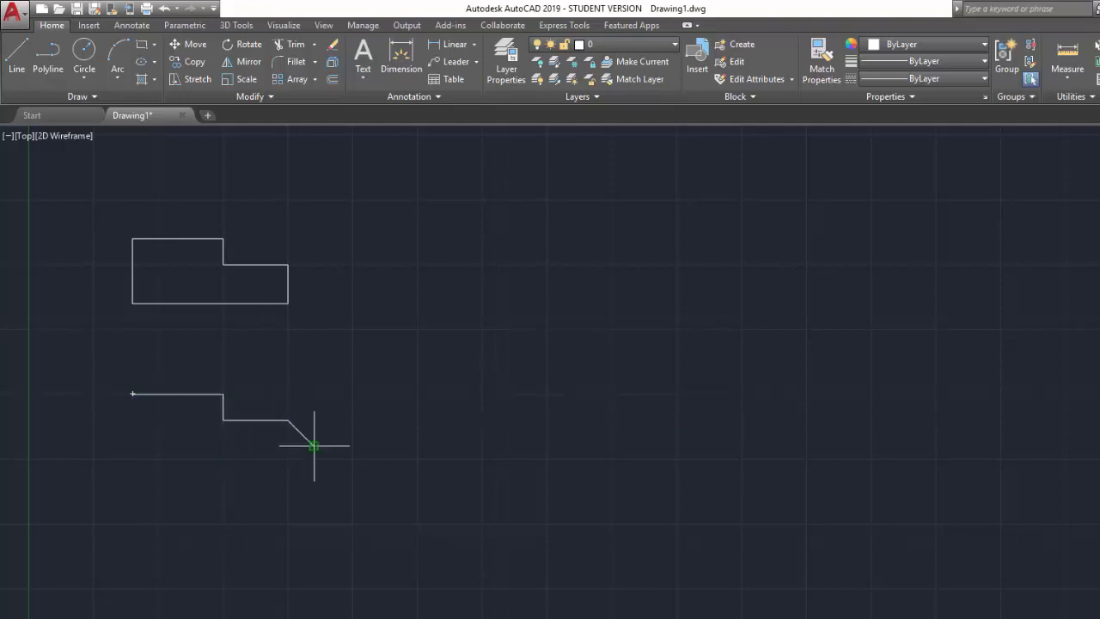
{"action": "left_click", "coordinate": [313, 445]}
{"action": "left_click", "coordinate": [313, 471]}
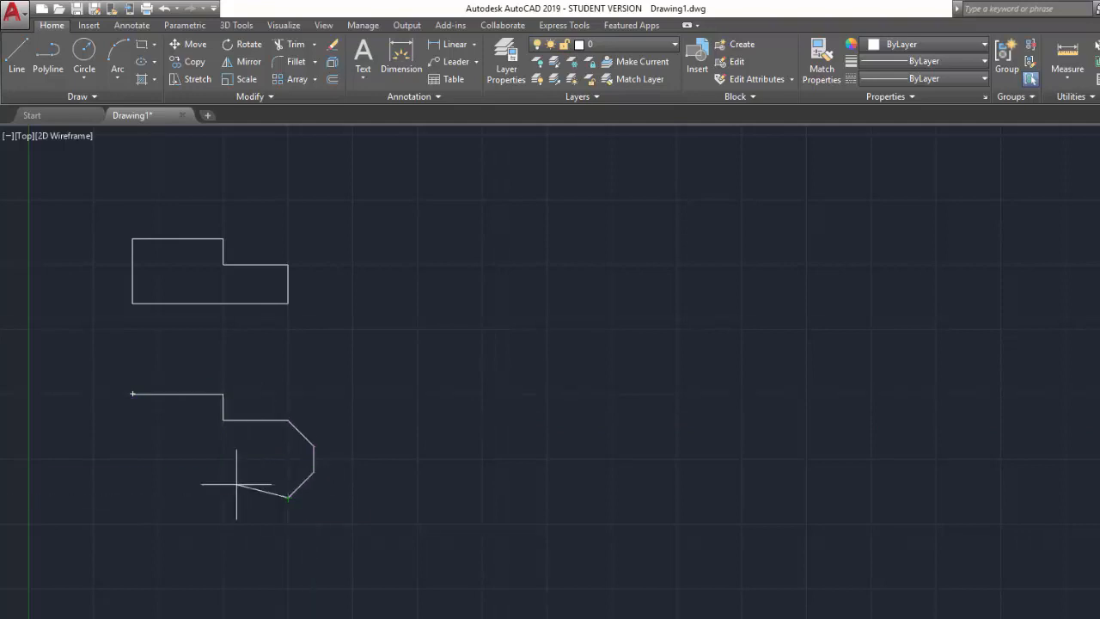
{"action": "left_click", "coordinate": [287, 496]}
{"action": "left_click", "coordinate": [223, 497]}
{"action": "left_click", "coordinate": [224, 522]}
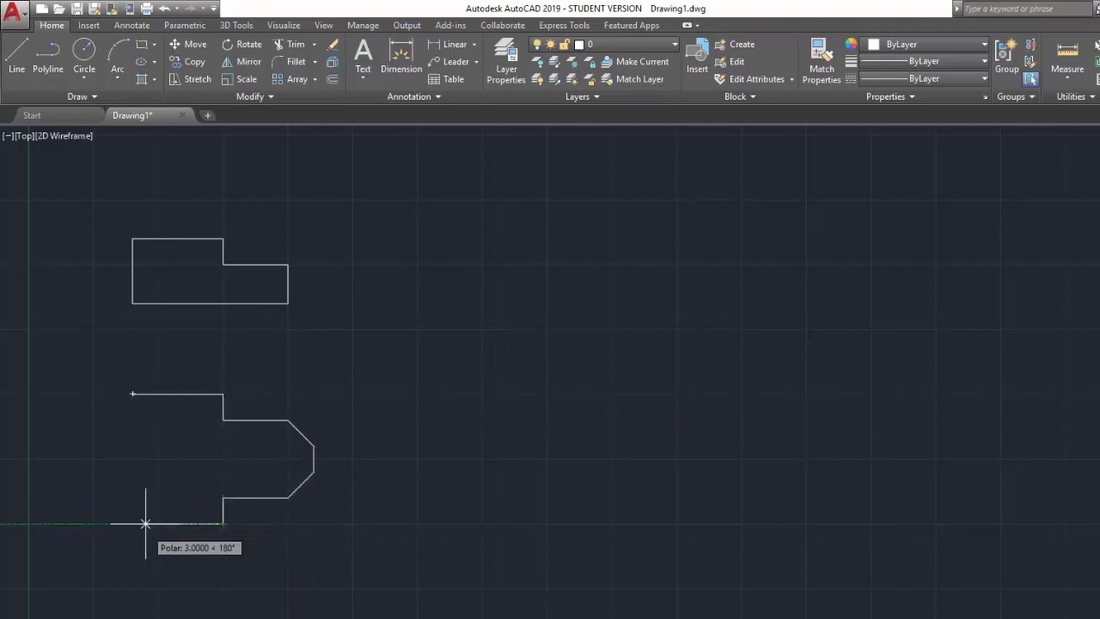
{"action": "left_click", "coordinate": [132, 523]}
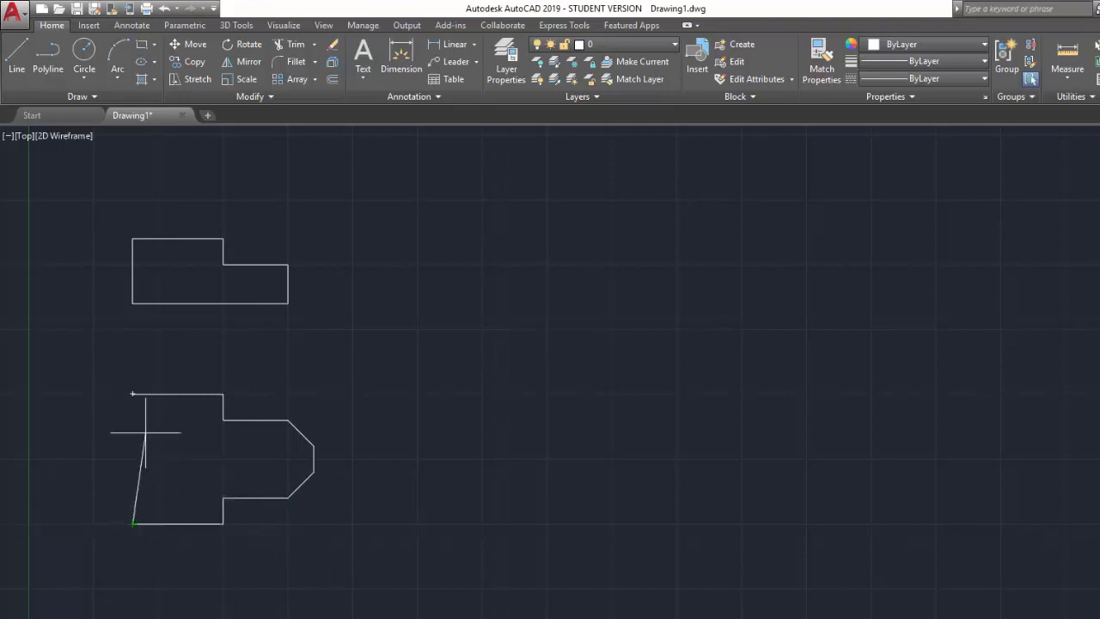
{"action": "right_click", "coordinate": [94, 337]}
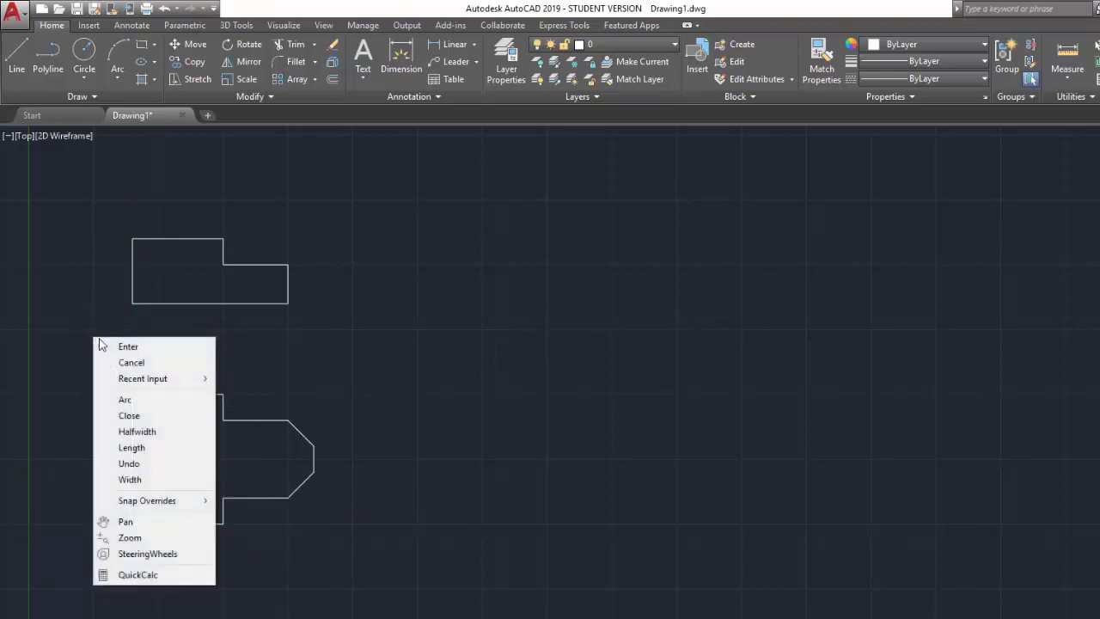
{"action": "left_click", "coordinate": [230, 176]}
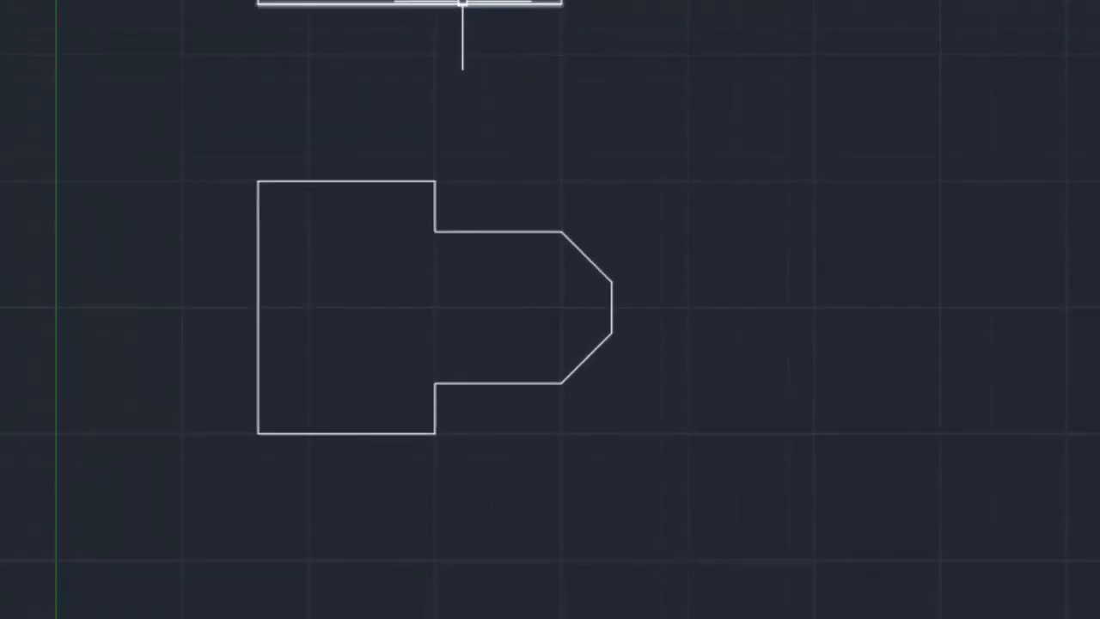
Select the L-shape's bottom line and the closed polyline to compare how each is picked
{"action": "left_click", "coordinate": [462, 4]}
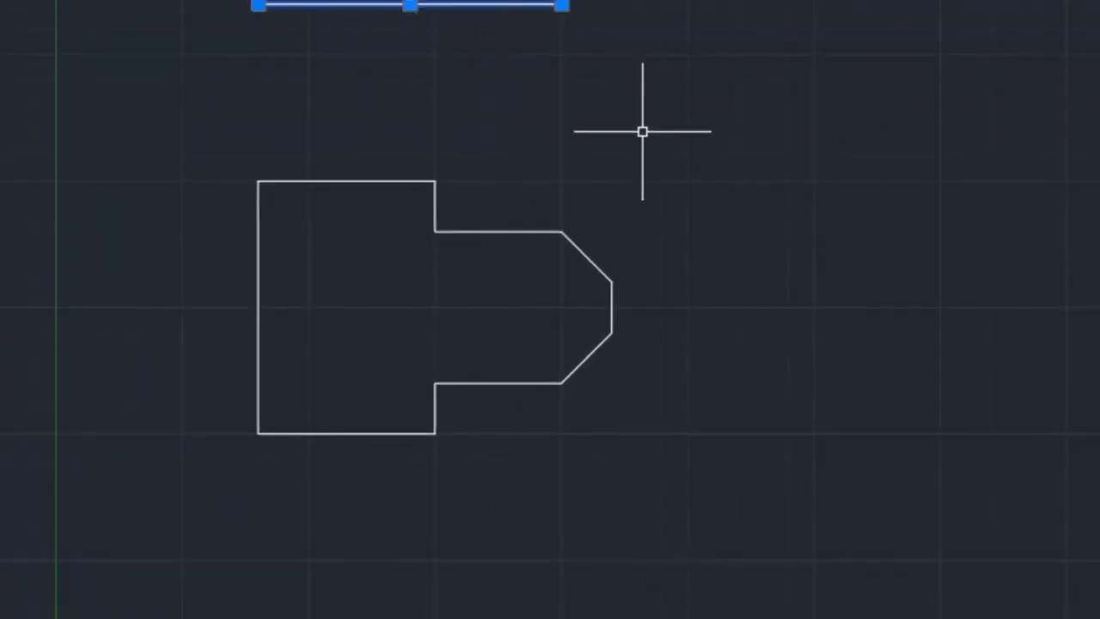
{"action": "left_click", "coordinate": [596, 266]}
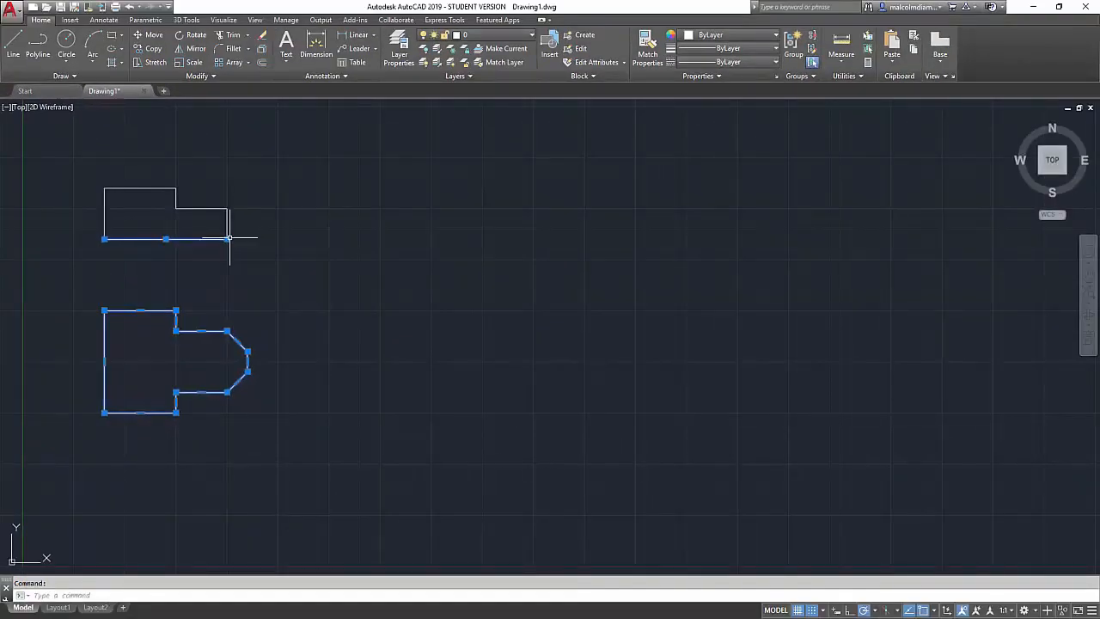
{"action": "mouse_move", "coordinate": [227, 239]}
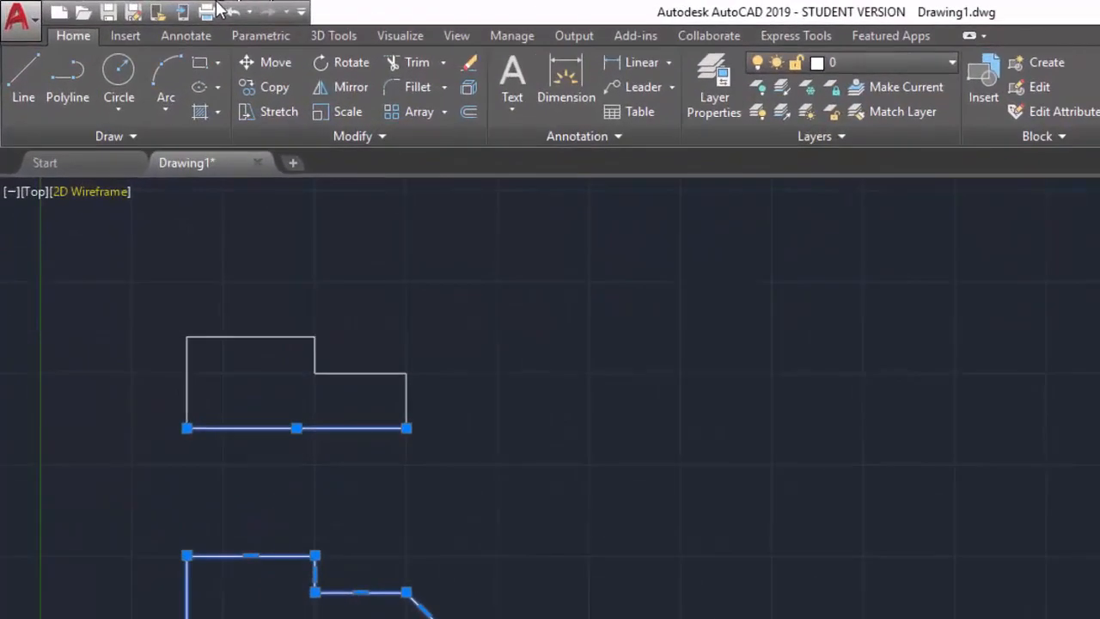
Draw a circle with a radius of 2 units to the right of the L-shaped outline
{"action": "left_click", "coordinate": [121, 71]}
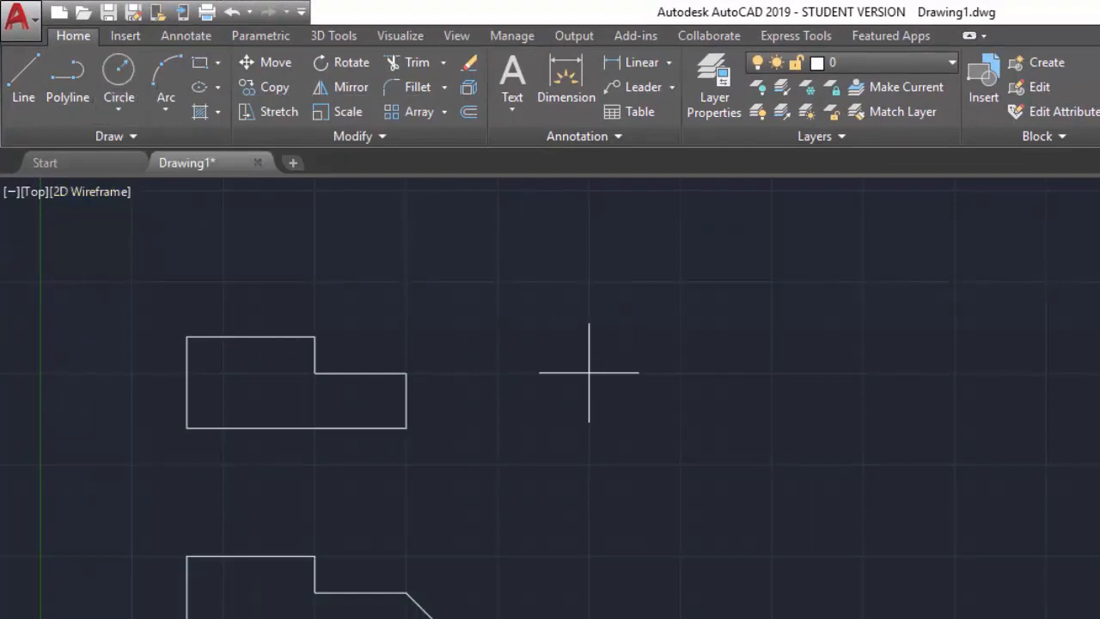
{"action": "left_click", "coordinate": [589, 372]}
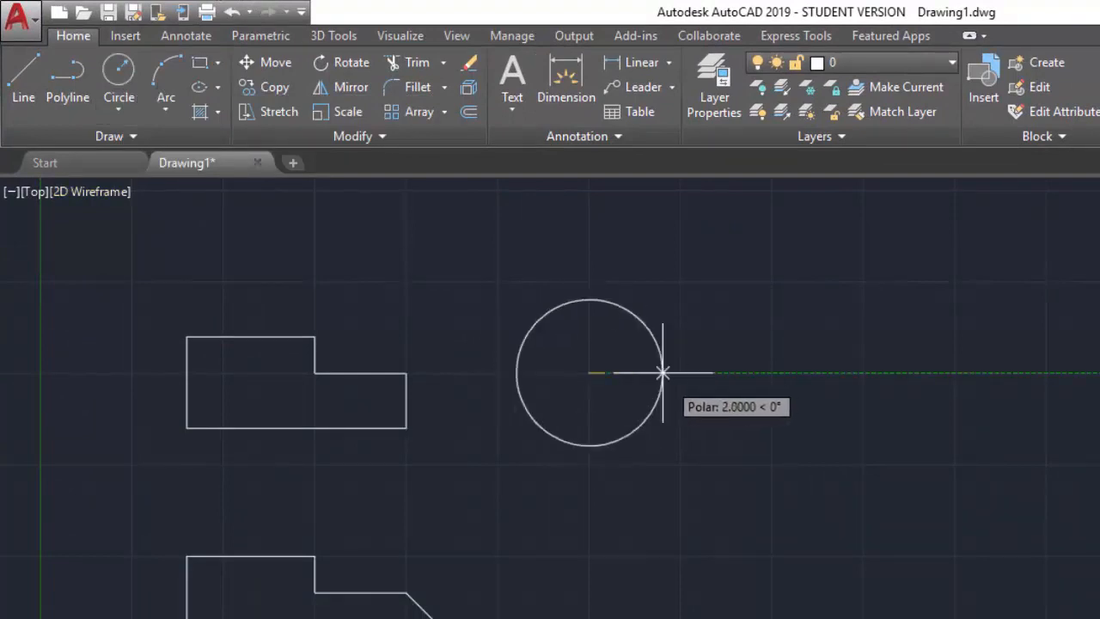
{"action": "left_click", "coordinate": [663, 372]}
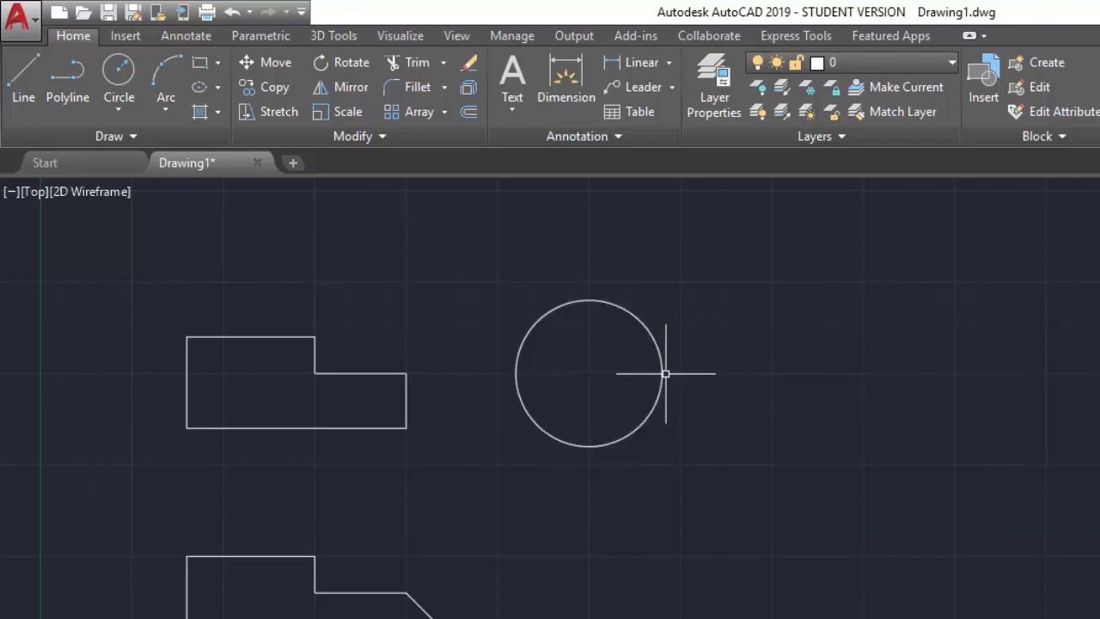
Examine the available construction methods for circles and arcs
{"action": "mouse_move", "coordinate": [663, 373]}
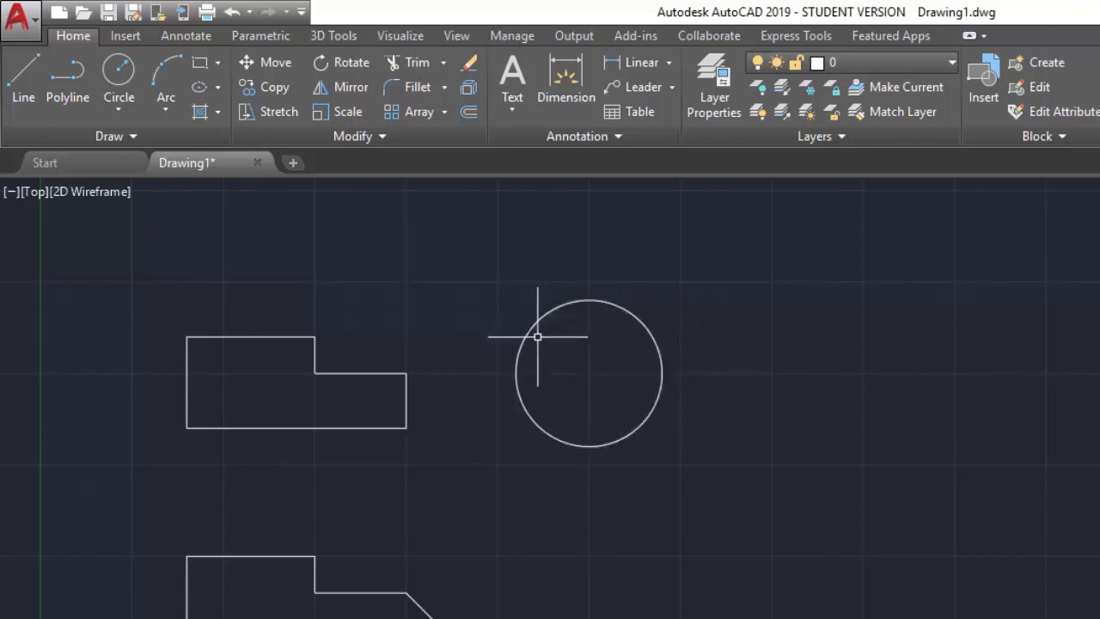
{"action": "left_click", "coordinate": [116, 110]}
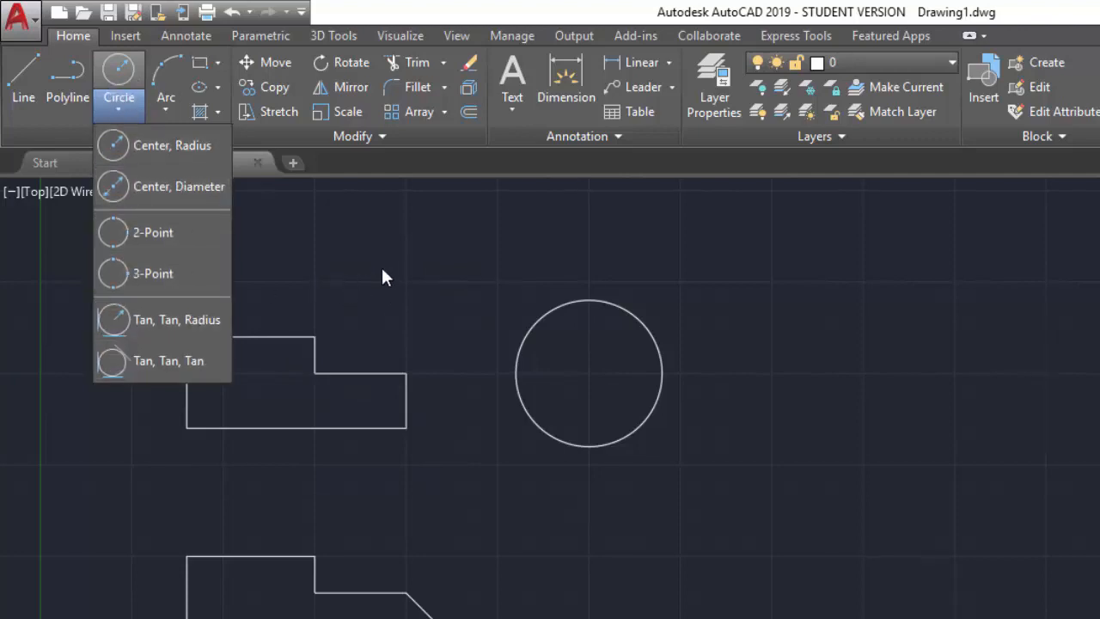
{"action": "left_click", "coordinate": [332, 259]}
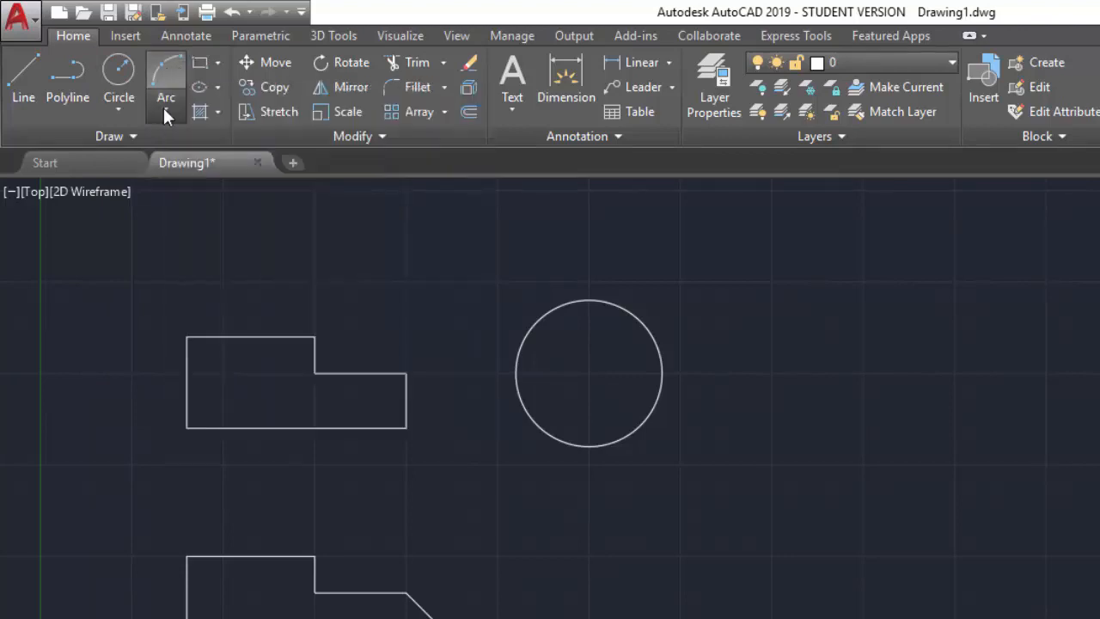
{"action": "left_click", "coordinate": [166, 114]}
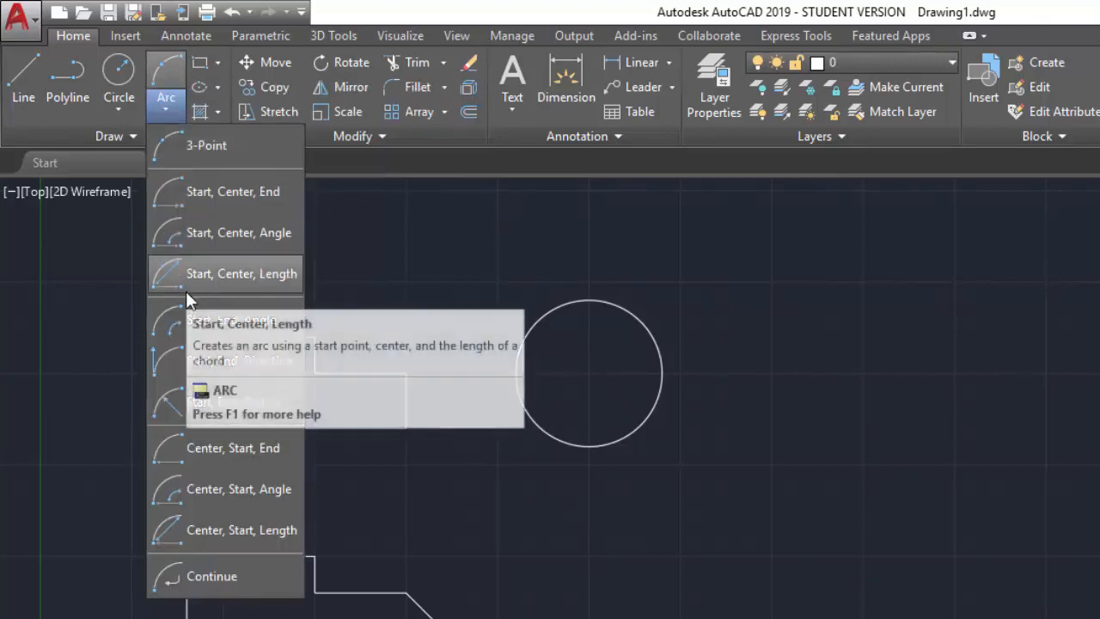
Draw a three-point arc above the circle, peaking over the circle's centre and ending symmetrically on both sides
{"action": "left_click", "coordinate": [210, 152]}
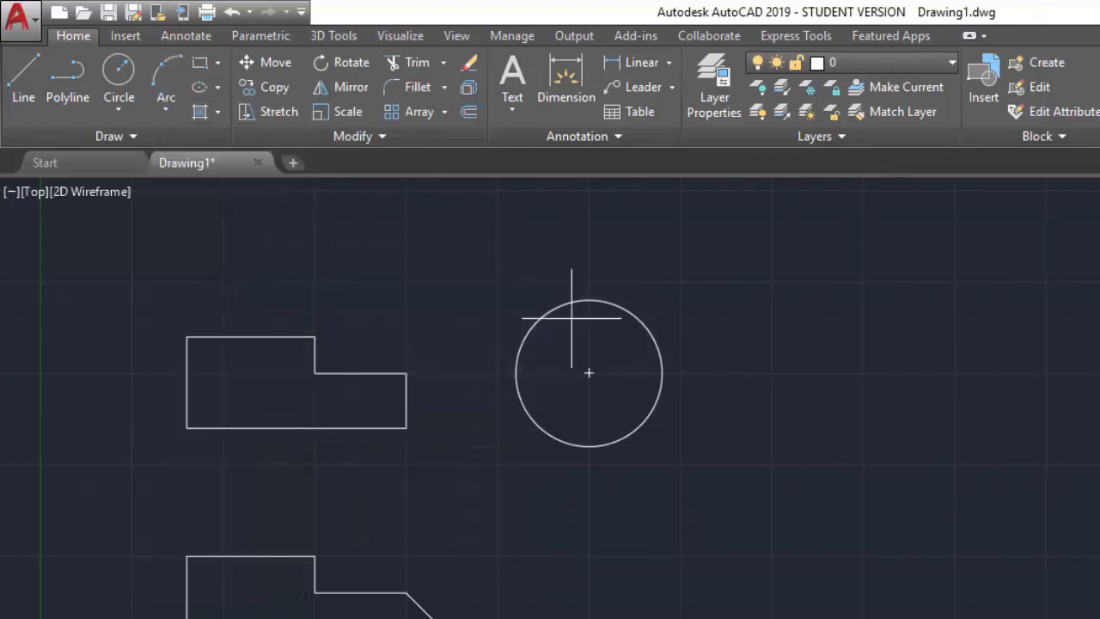
{"action": "left_click", "coordinate": [479, 278]}
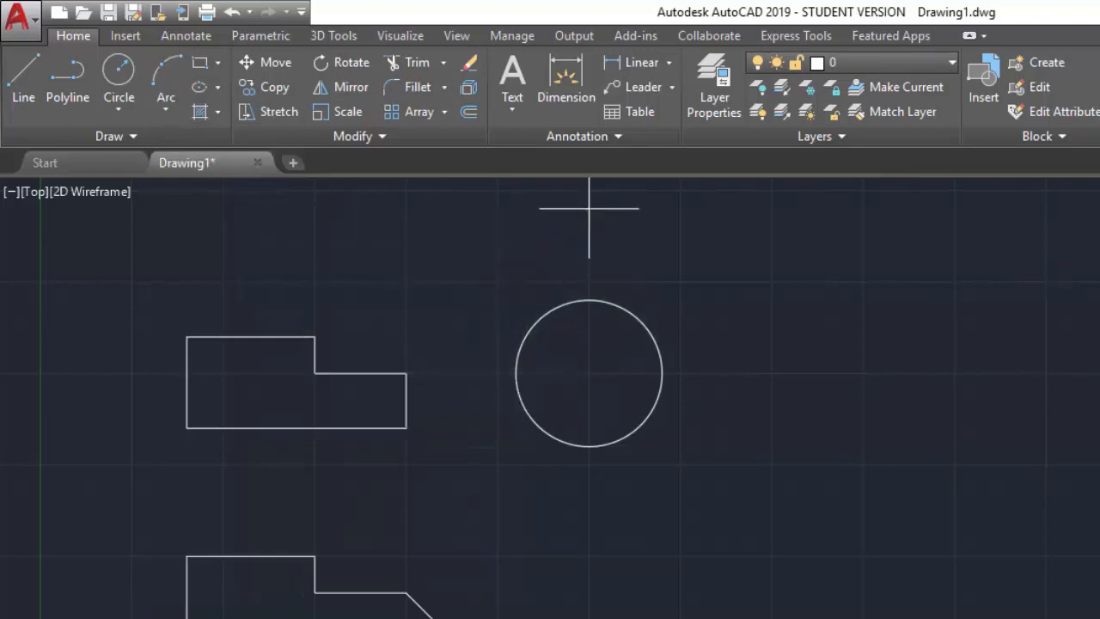
{"action": "left_click", "coordinate": [589, 208]}
{"action": "left_click", "coordinate": [701, 276]}
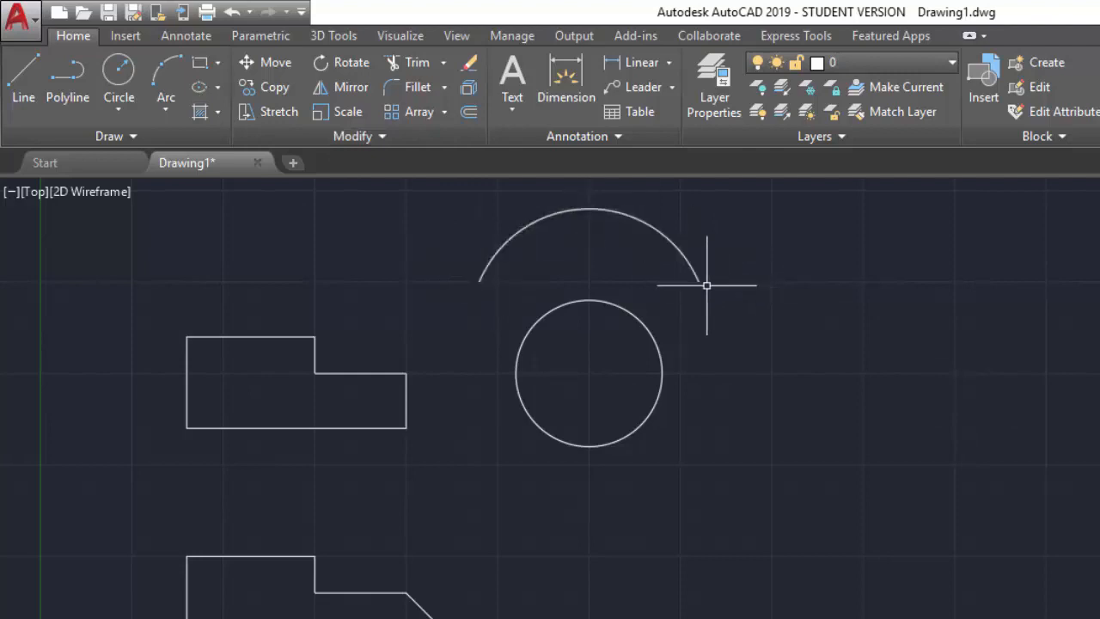
{"action": "left_click", "coordinate": [163, 110]}
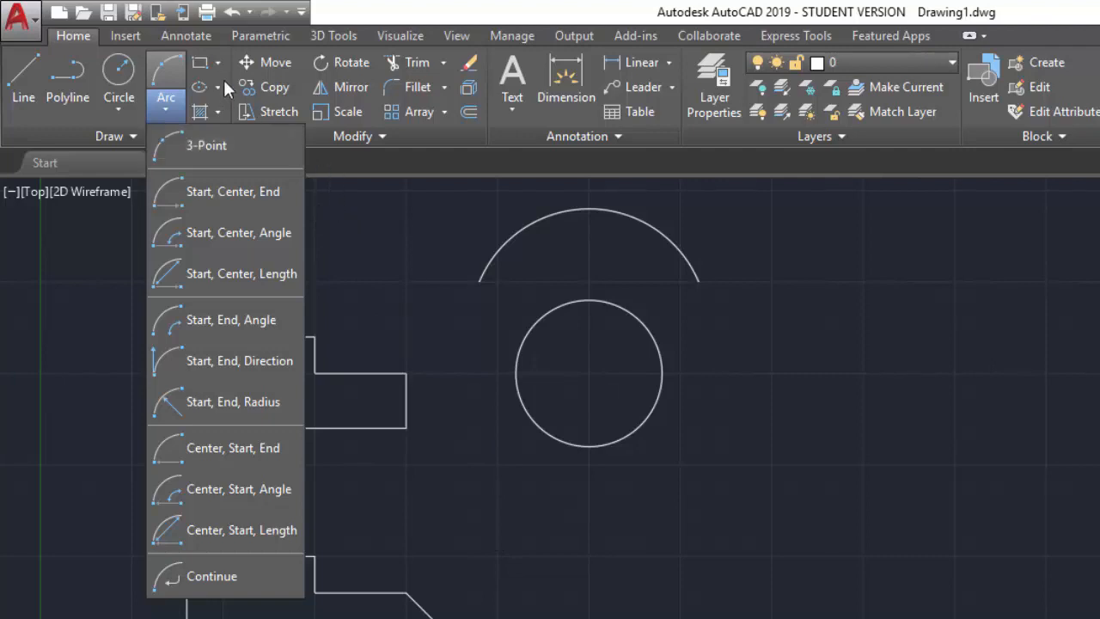
{"action": "left_click", "coordinate": [398, 289]}
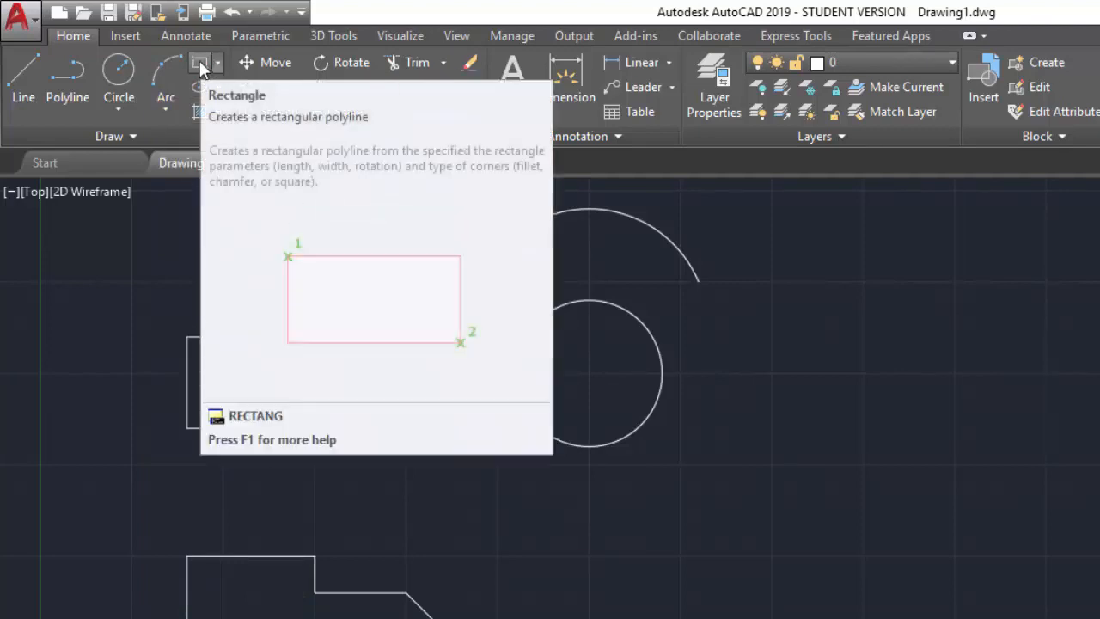
Draw a rectangle to the right of the closed polyline, starting level with the polyline's top edge
{"action": "left_click", "coordinate": [219, 63]}
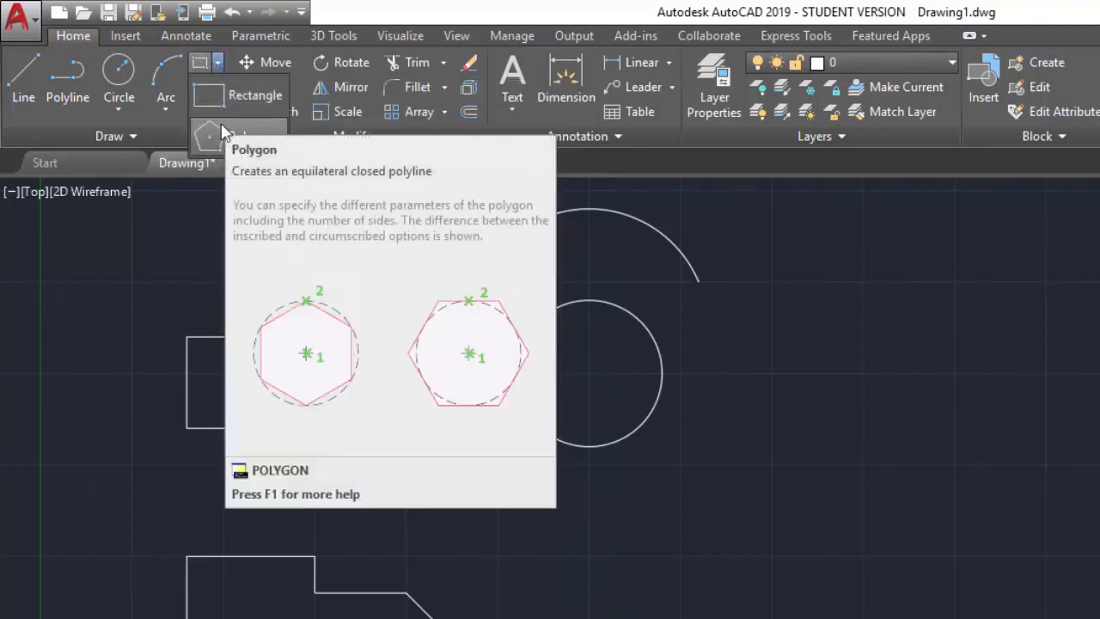
{"action": "left_click", "coordinate": [198, 61]}
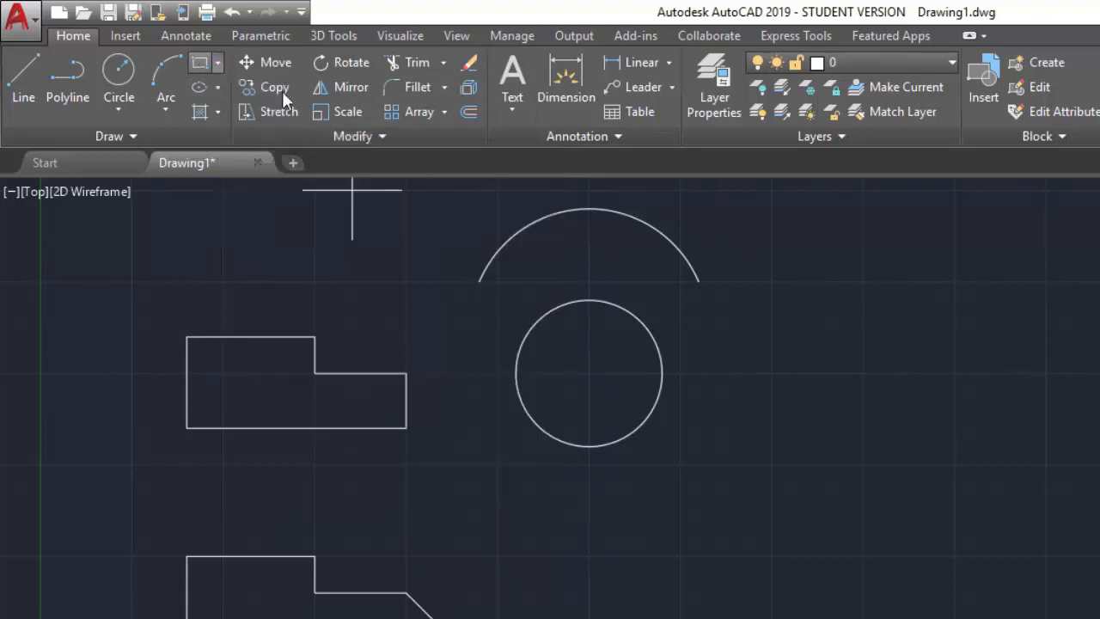
{"action": "left_click", "coordinate": [644, 555]}
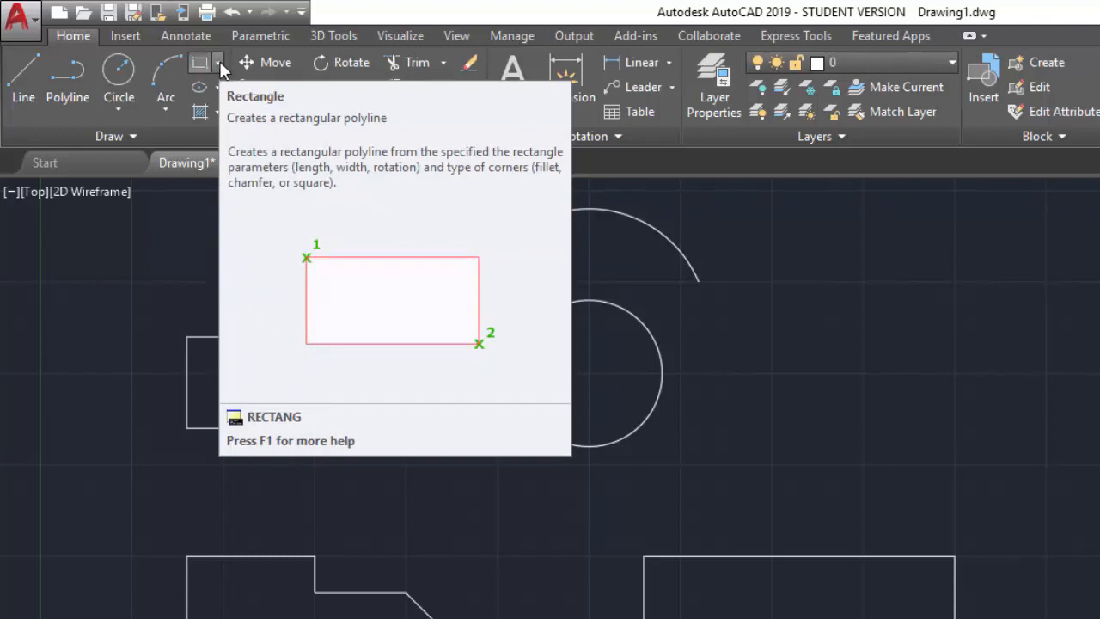
Draw a 6-sided polygon to the right of the circle, inscribed in a circle of radius 2 with a vertex pointing straight up
{"action": "left_click", "coordinate": [219, 62]}
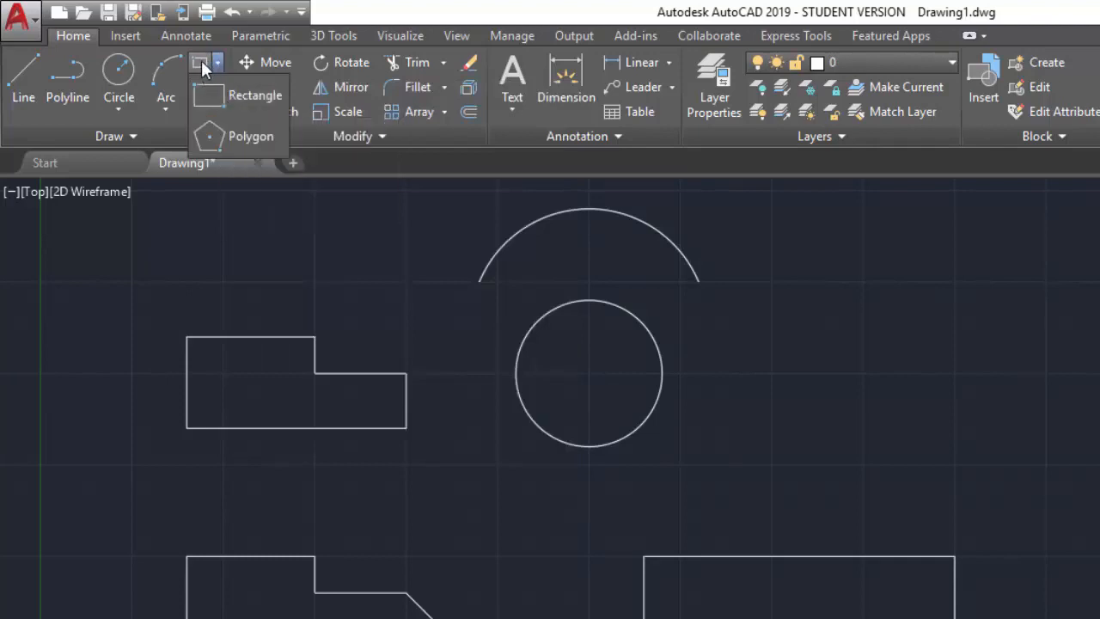
{"action": "left_click", "coordinate": [242, 141]}
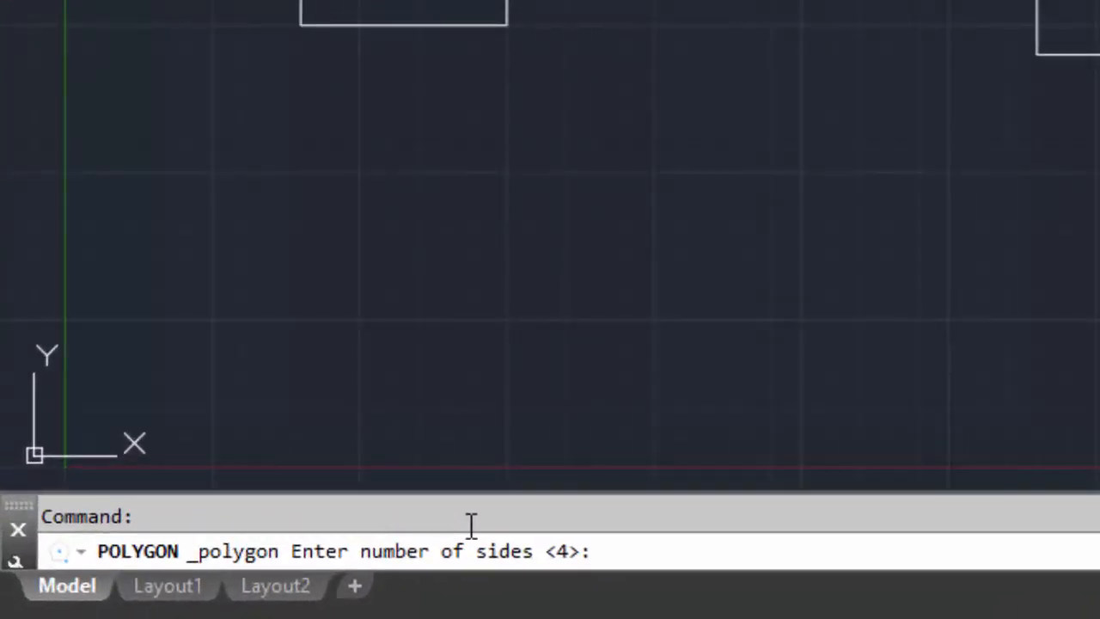
{"action": "type", "text": "6"}
{"action": "key", "text": "Return"}
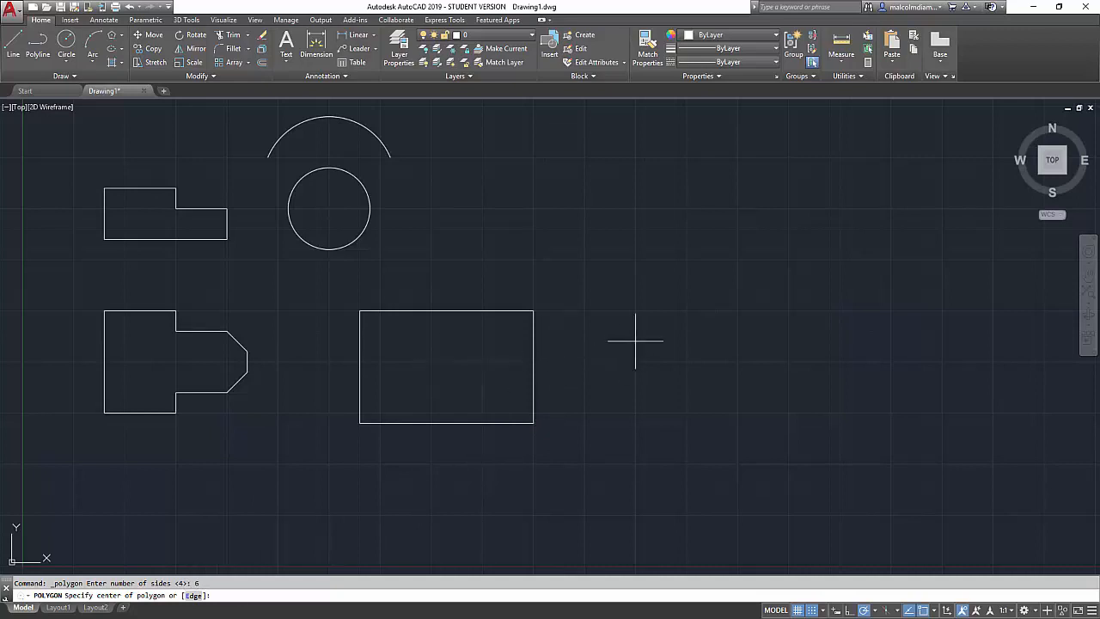
{"action": "left_click", "coordinate": [482, 228]}
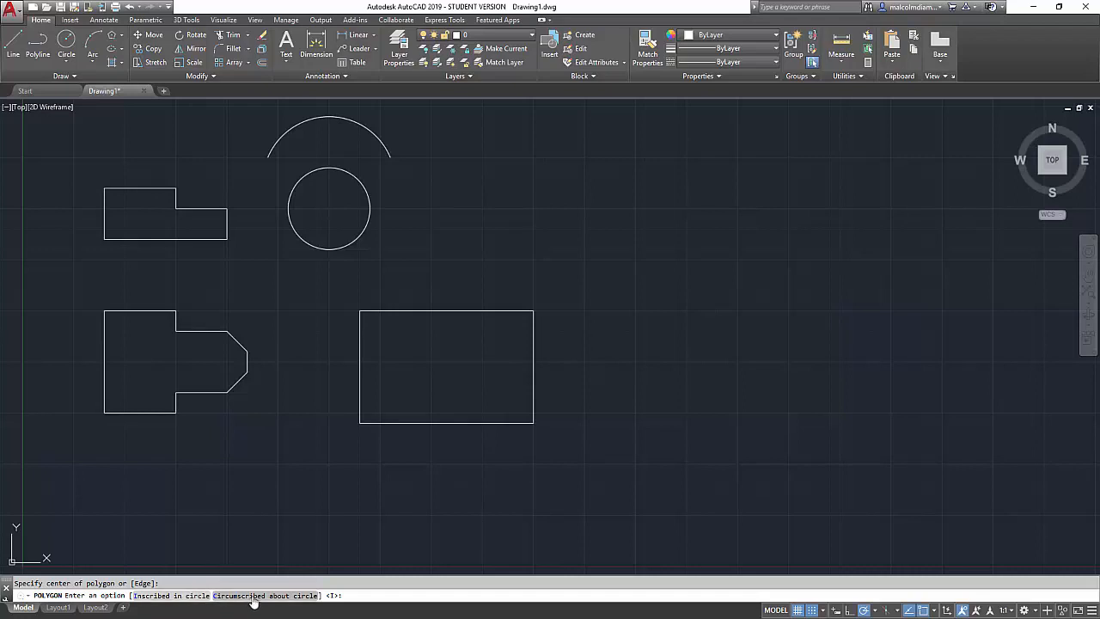
{"action": "left_click", "coordinate": [192, 599]}
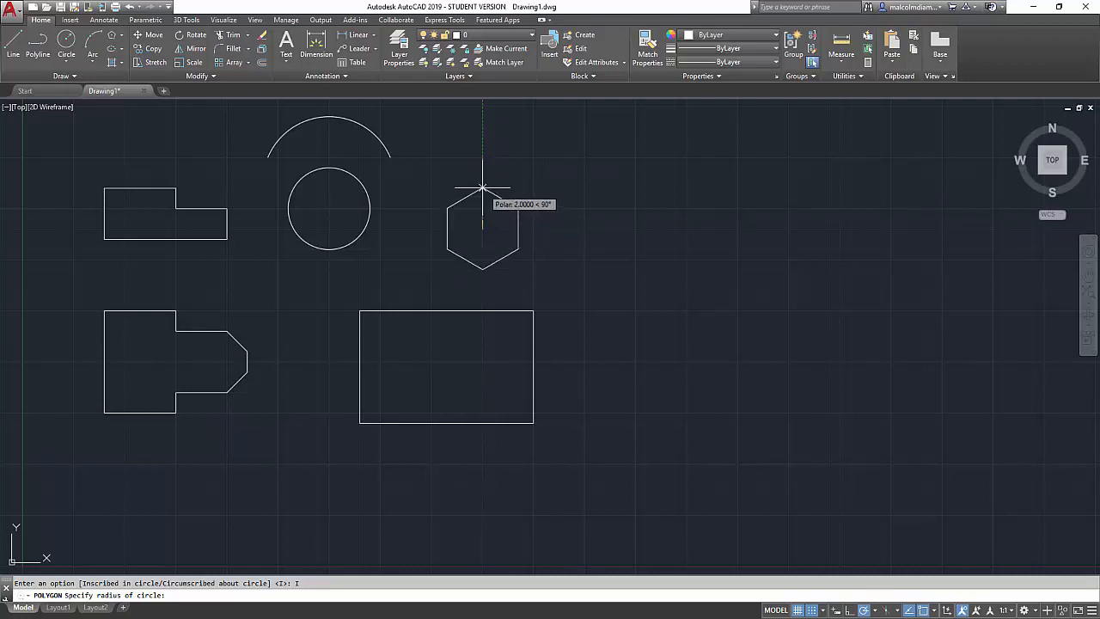
{"action": "left_click", "coordinate": [482, 187]}
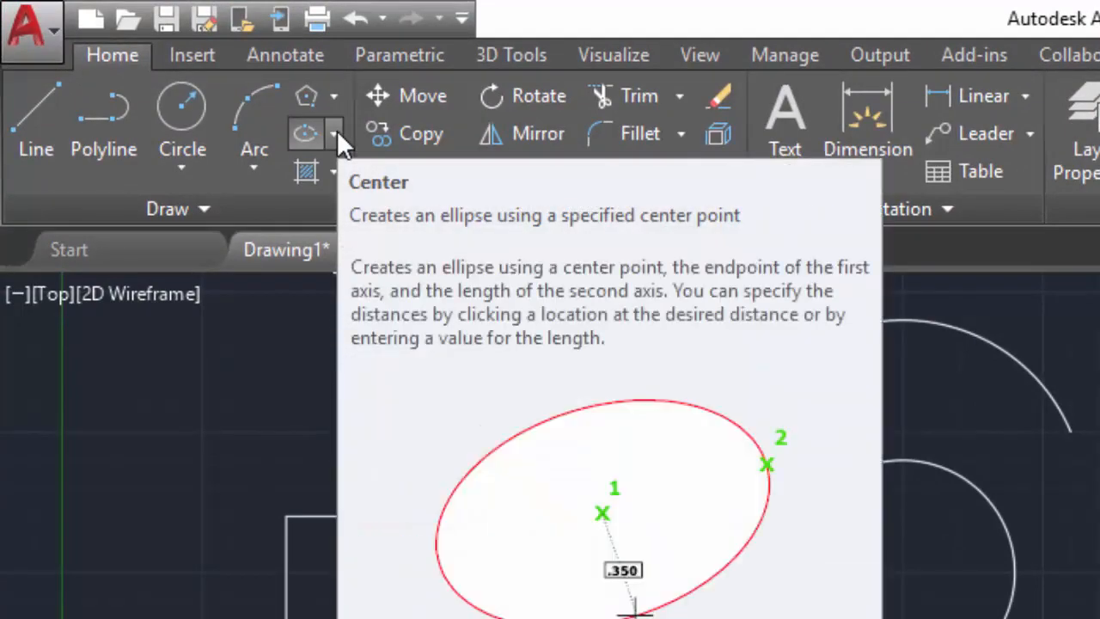
Draw an ellipse from its centre to the right of the hexagon, with the long axis horizontal
{"action": "left_click", "coordinate": [335, 134]}
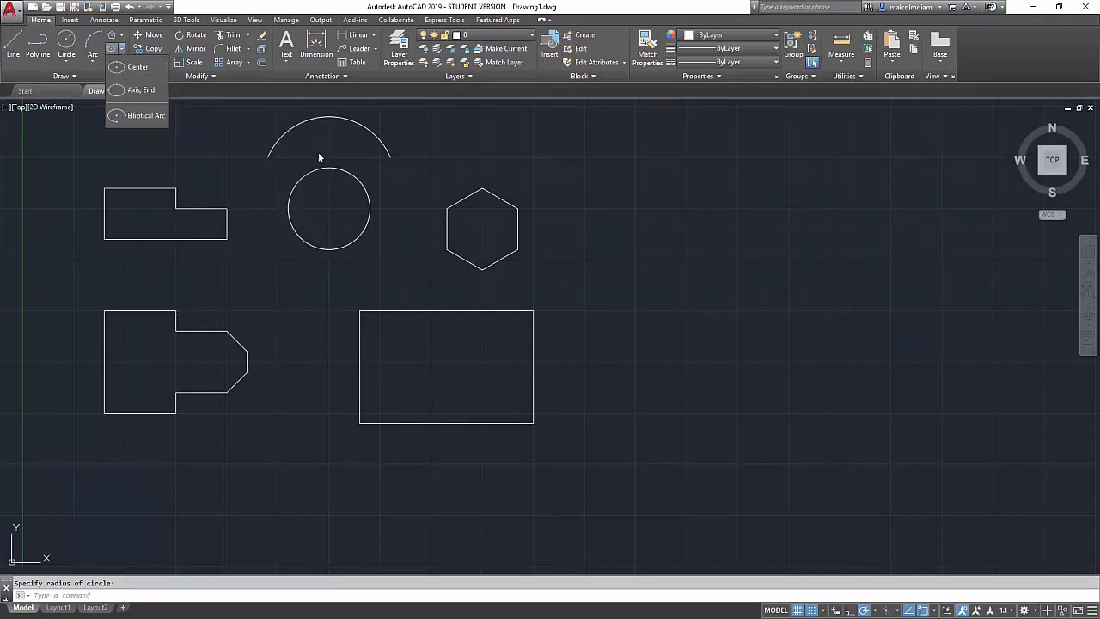
{"action": "left_click", "coordinate": [135, 67]}
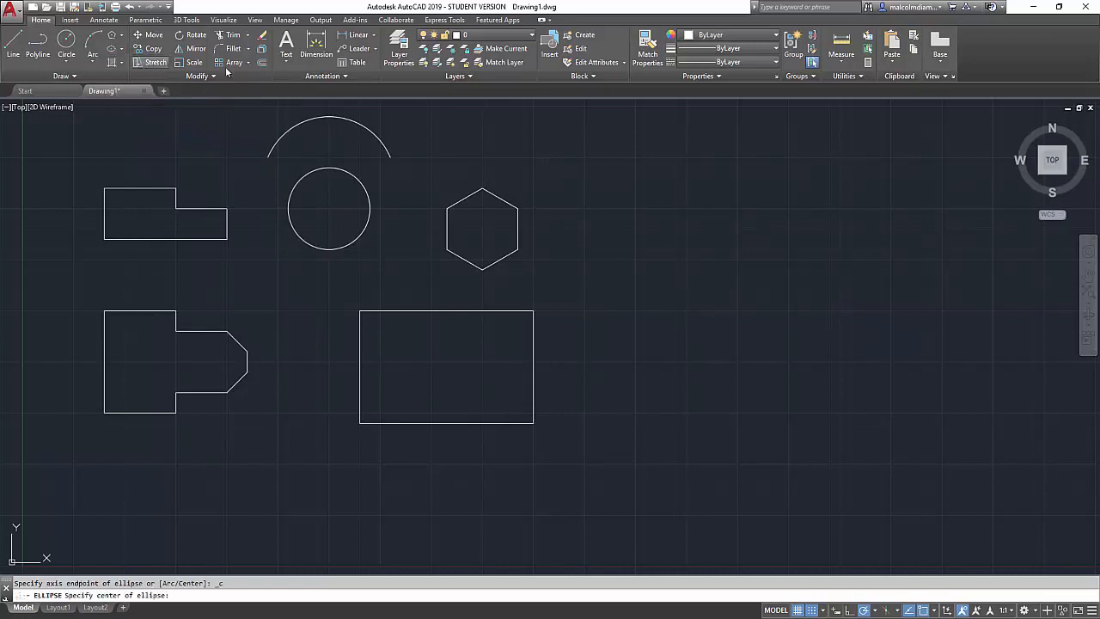
{"action": "left_click", "coordinate": [636, 208]}
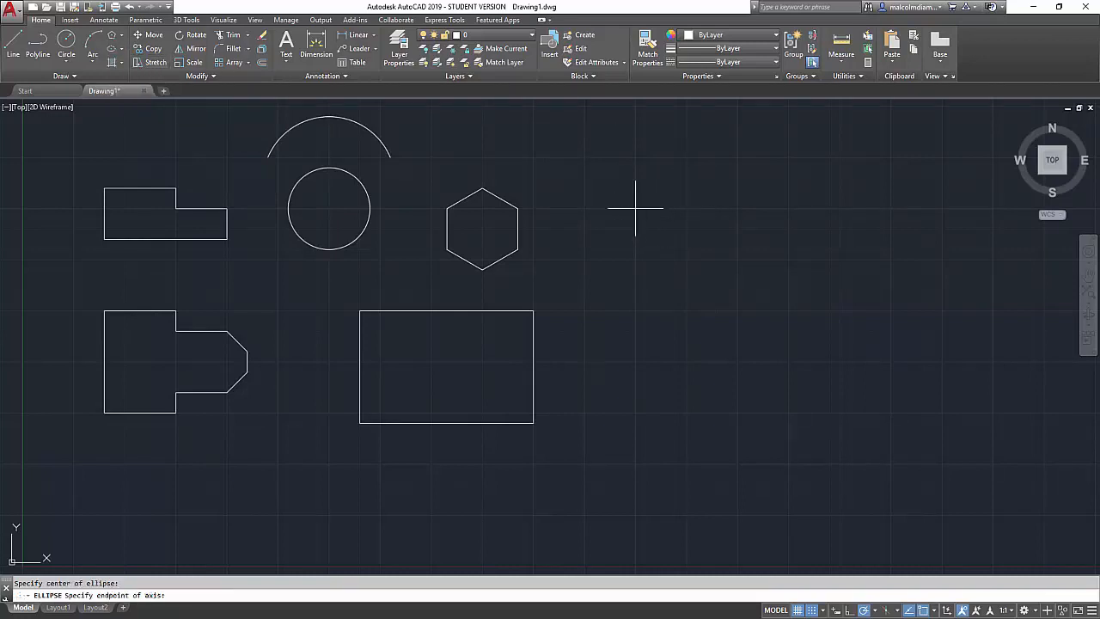
{"action": "left_click", "coordinate": [737, 208]}
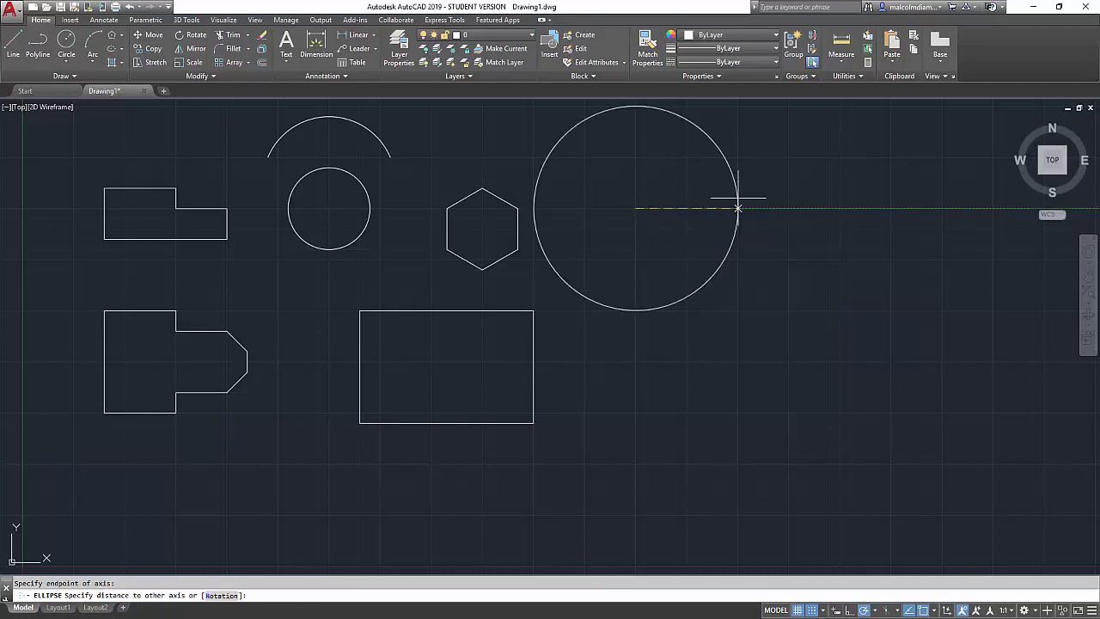
{"action": "left_click", "coordinate": [636, 167]}
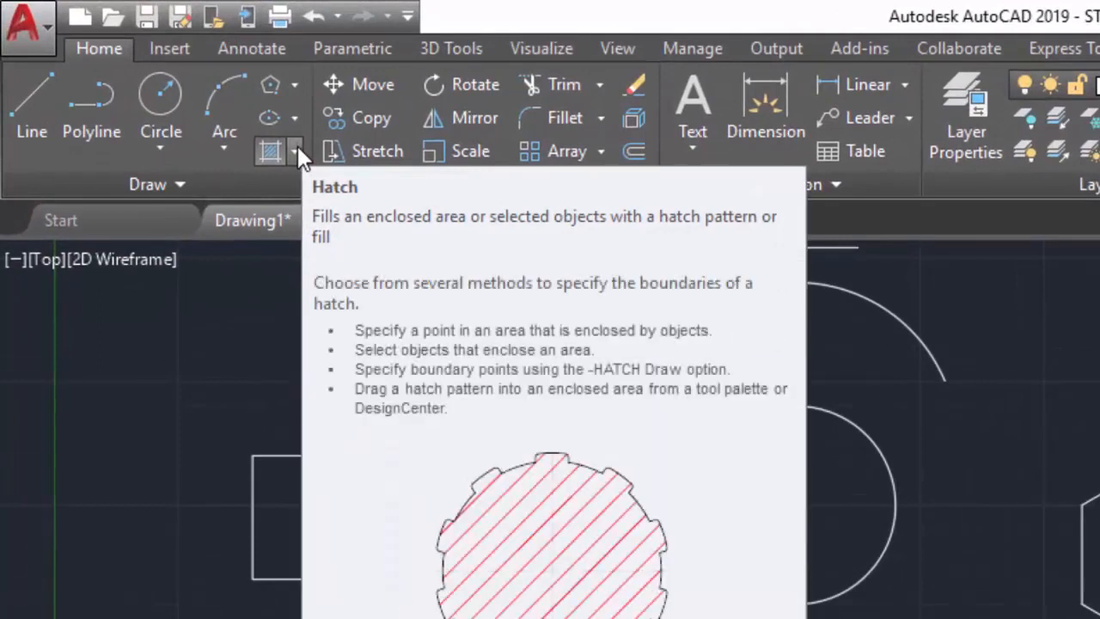
Hatch the inside of the rectangle with the BRICK pattern
{"action": "left_click", "coordinate": [294, 152]}
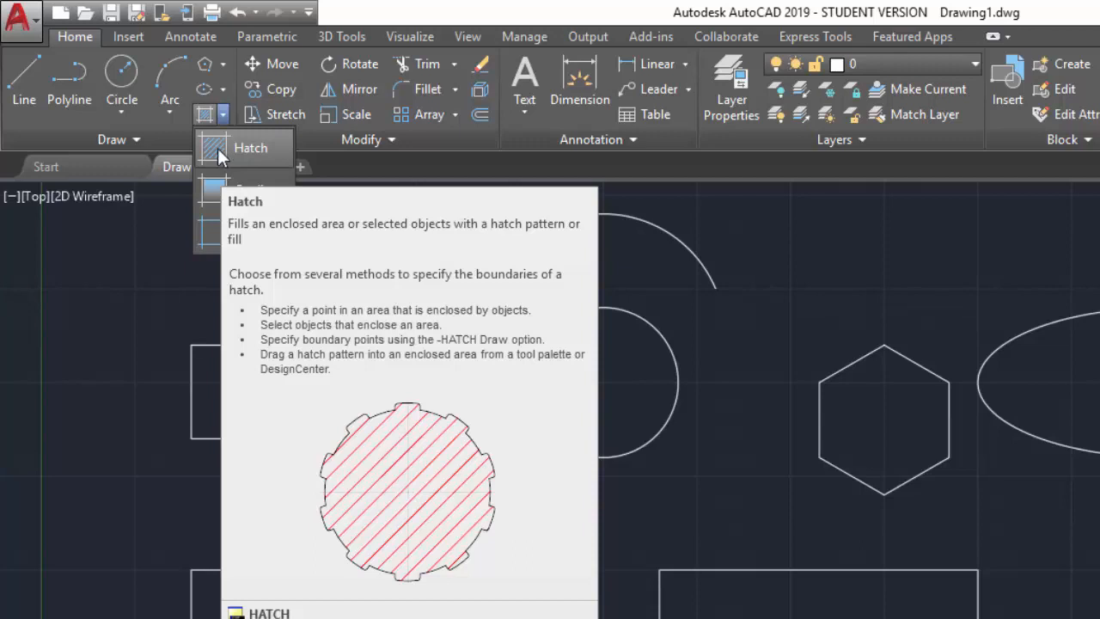
{"action": "left_click", "coordinate": [215, 147]}
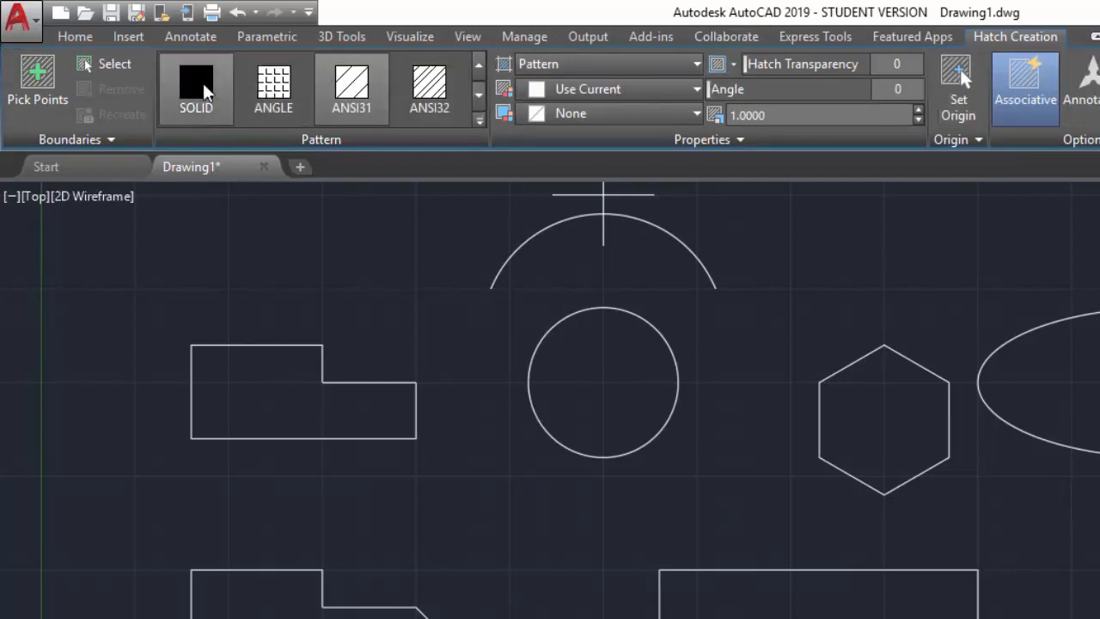
{"action": "left_click", "coordinate": [479, 92]}
{"action": "left_click", "coordinate": [479, 92]}
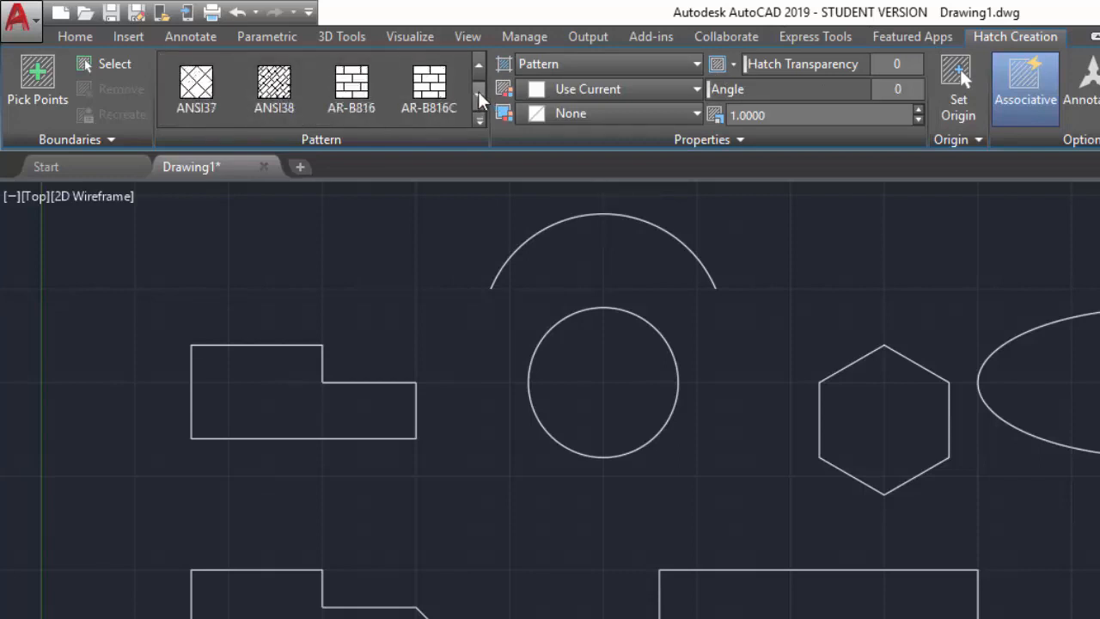
{"action": "left_click", "coordinate": [478, 92]}
{"action": "left_click", "coordinate": [479, 92]}
{"action": "left_click", "coordinate": [478, 92]}
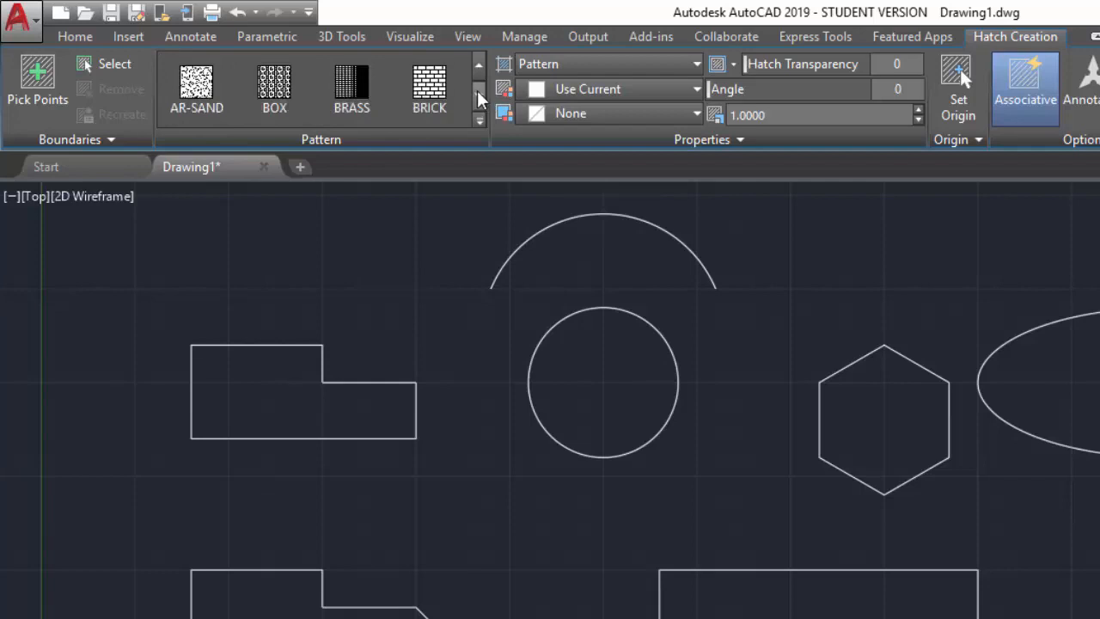
{"action": "left_click", "coordinate": [430, 86]}
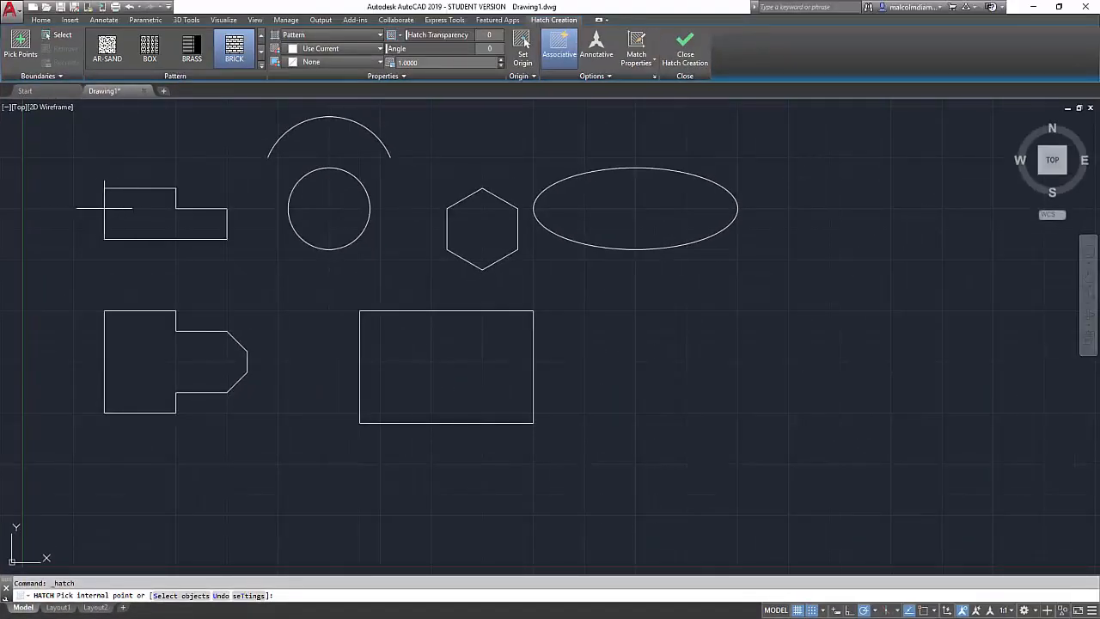
{"action": "left_click", "coordinate": [150, 217]}
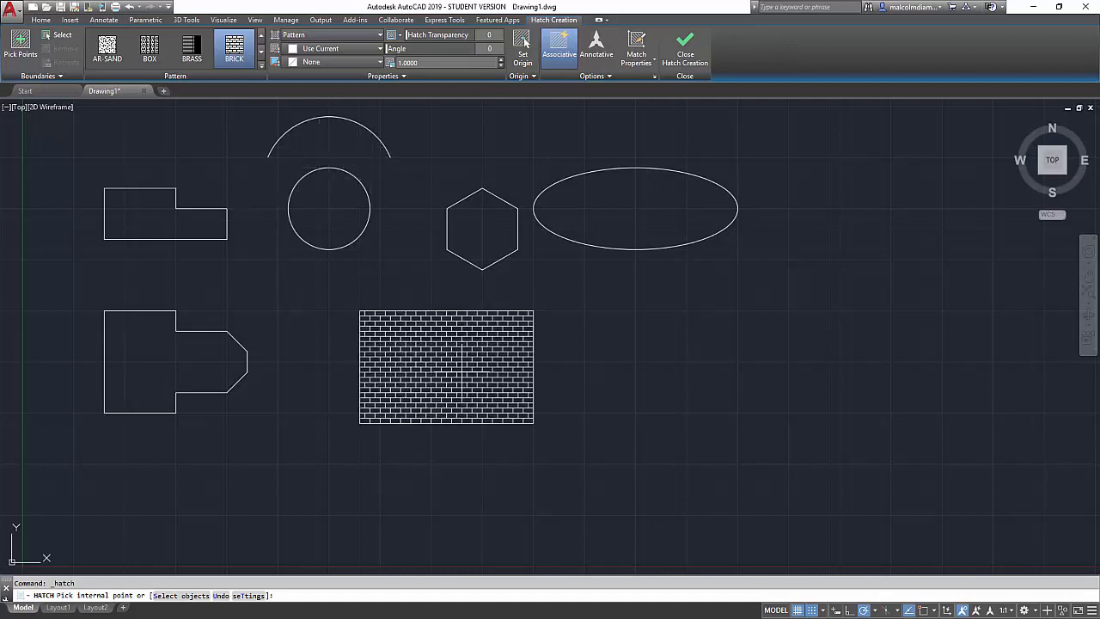
{"action": "left_click", "coordinate": [447, 368]}
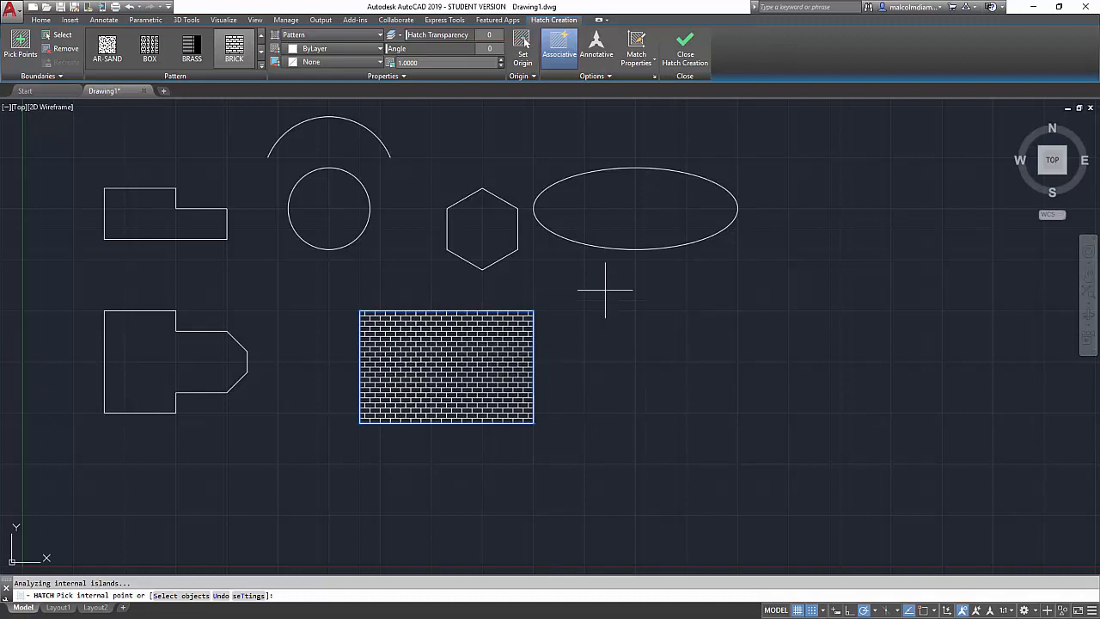
{"action": "left_click", "coordinate": [688, 52]}
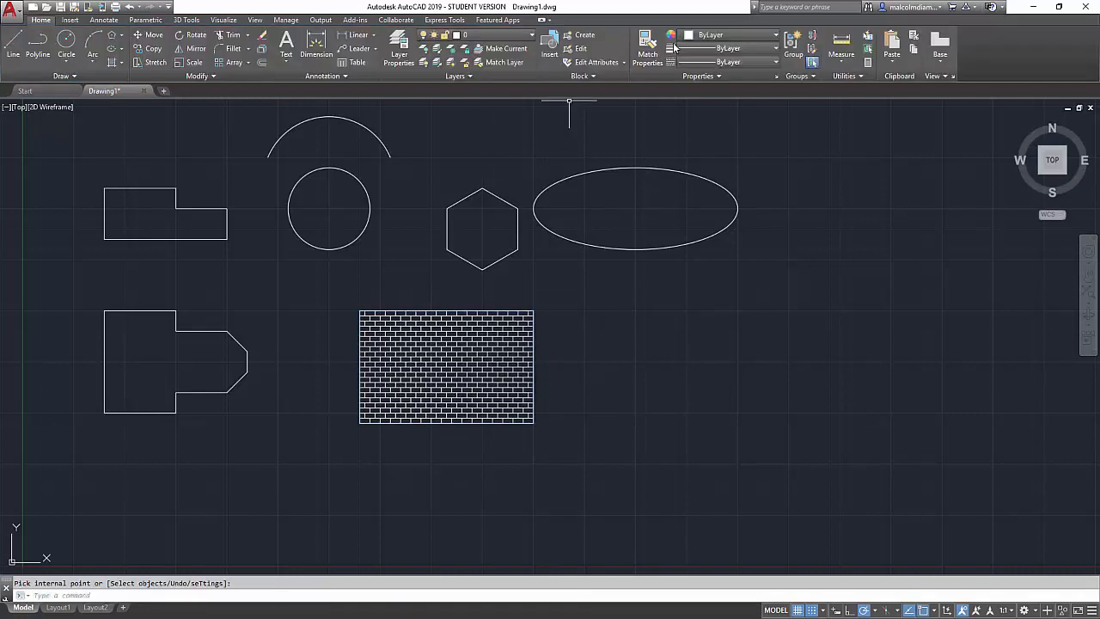
Stretch the lower-right corner of the brick-hatched rectangle outward to the right and slightly downward
{"action": "left_click", "coordinate": [153, 62]}
{"action": "mouse_move", "coordinate": [599, 343]}
{"action": "left_mouse_down"}
{"action": "mouse_move", "coordinate": [498, 358]}
{"action": "mouse_move", "coordinate": [489, 474]}
{"action": "mouse_move", "coordinate": [654, 401]}
{"action": "mouse_move", "coordinate": [651, 344]}
{"action": "mouse_move", "coordinate": [649, 354]}
{"action": "left_mouse_up"}
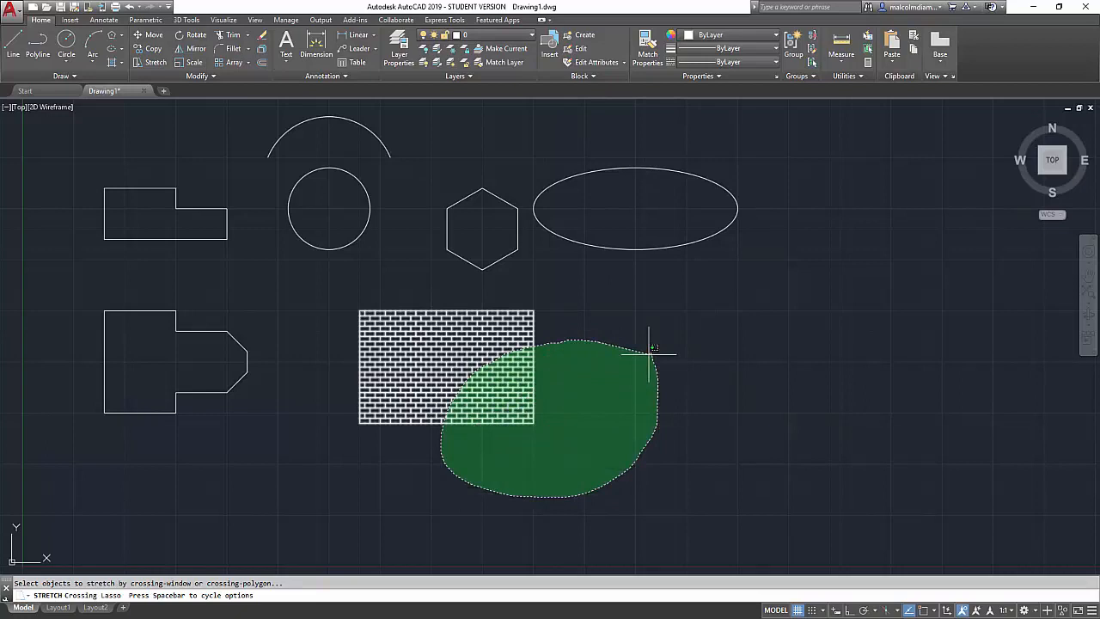
{"action": "left_click_drag", "start_coordinate": [649, 352], "coordinate": [649, 355]}
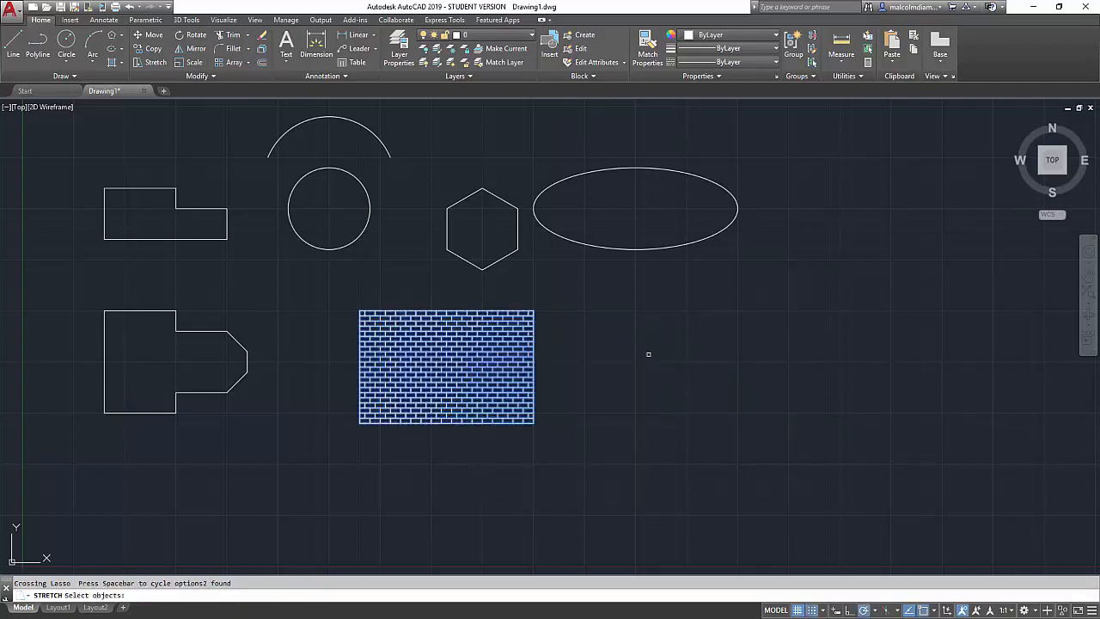
{"action": "key", "text": "Return"}
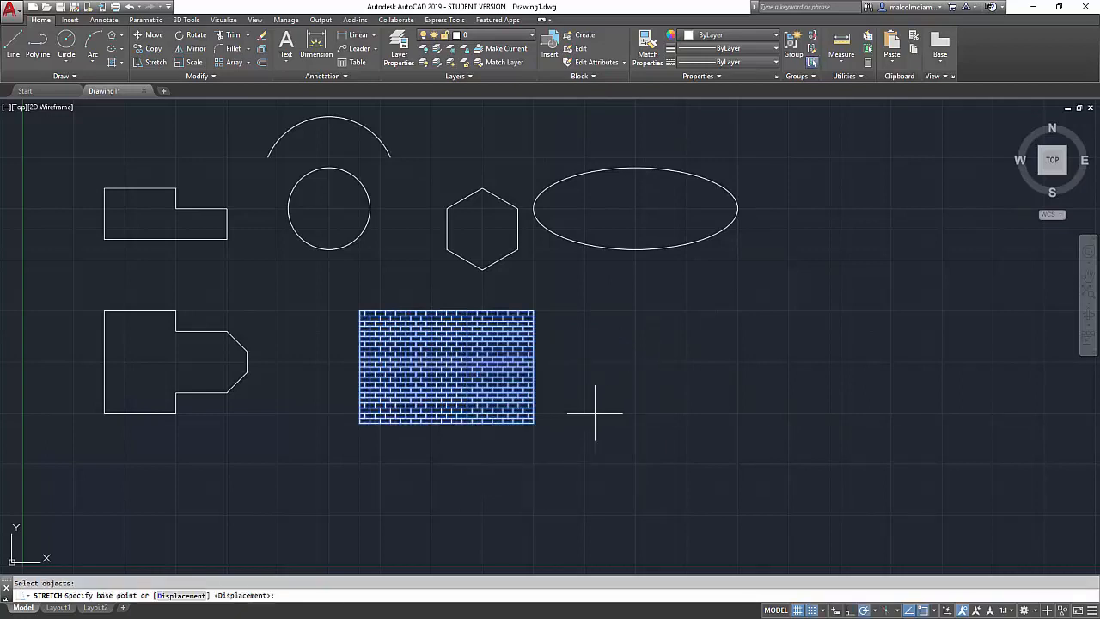
{"action": "left_click", "coordinate": [533, 422]}
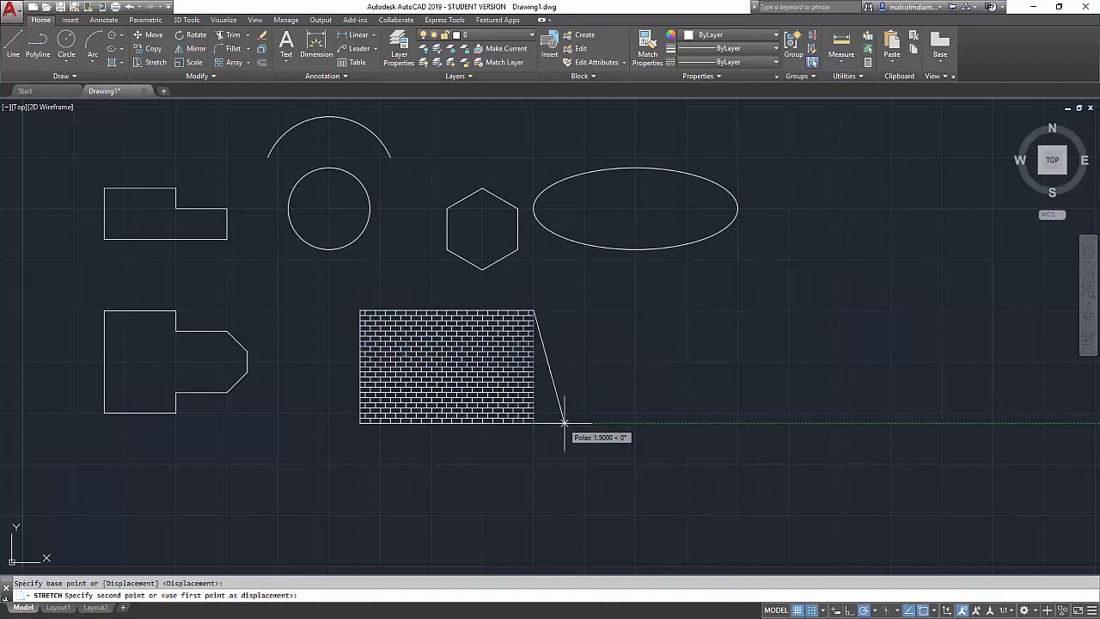
{"action": "left_click", "coordinate": [625, 451]}
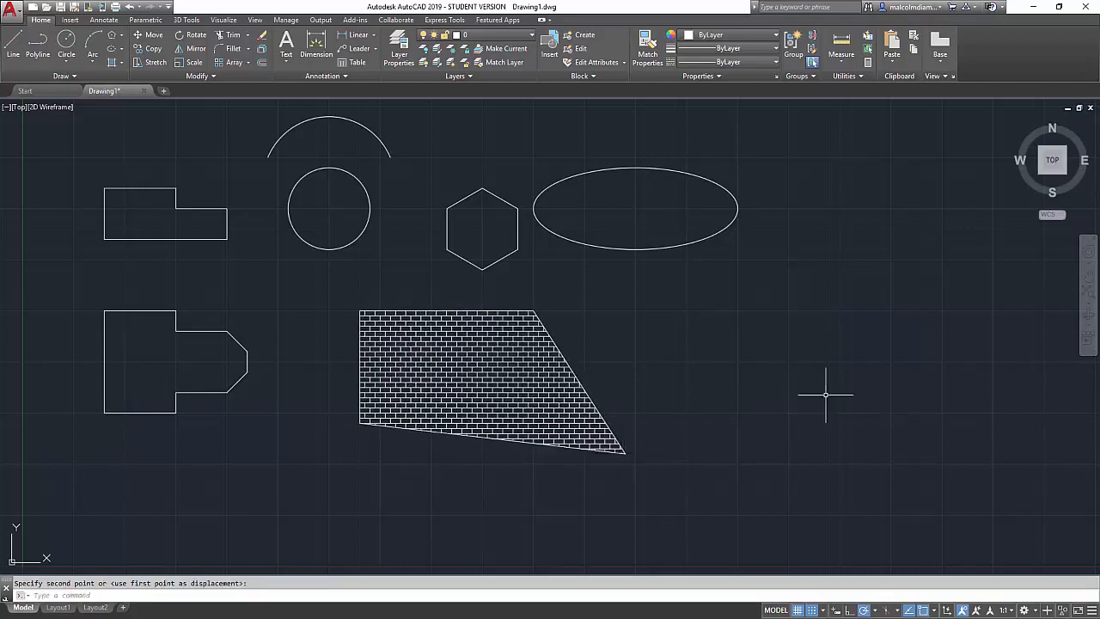